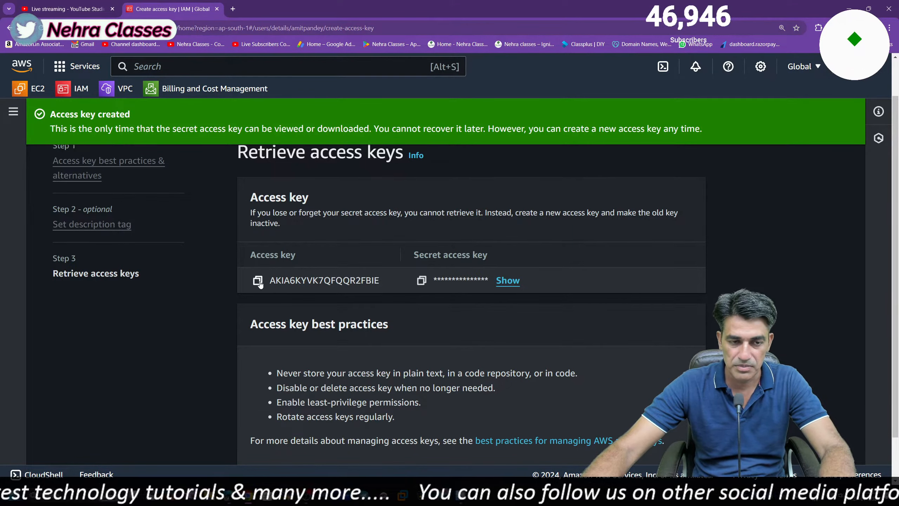
Step: Register the new Amazon S3 Storage account in S3 Browser with the access key ID and secret access key copied from the AWS console
{"action": "left_click", "coordinate": [258, 281]}
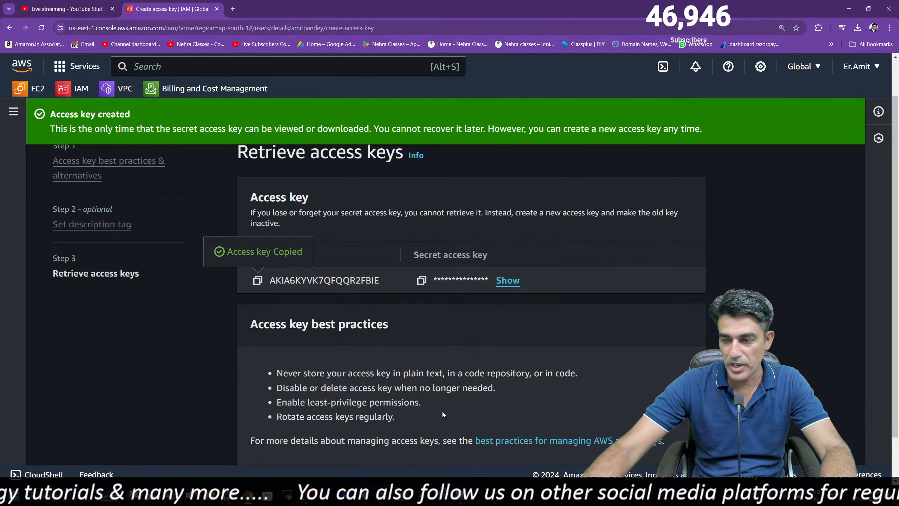
{"action": "left_click", "coordinate": [492, 430]}
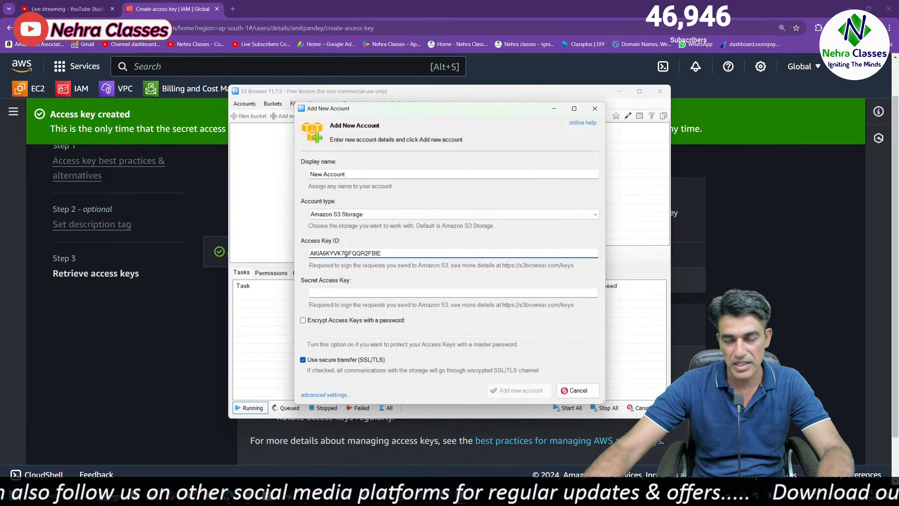
{"action": "left_click", "coordinate": [188, 336]}
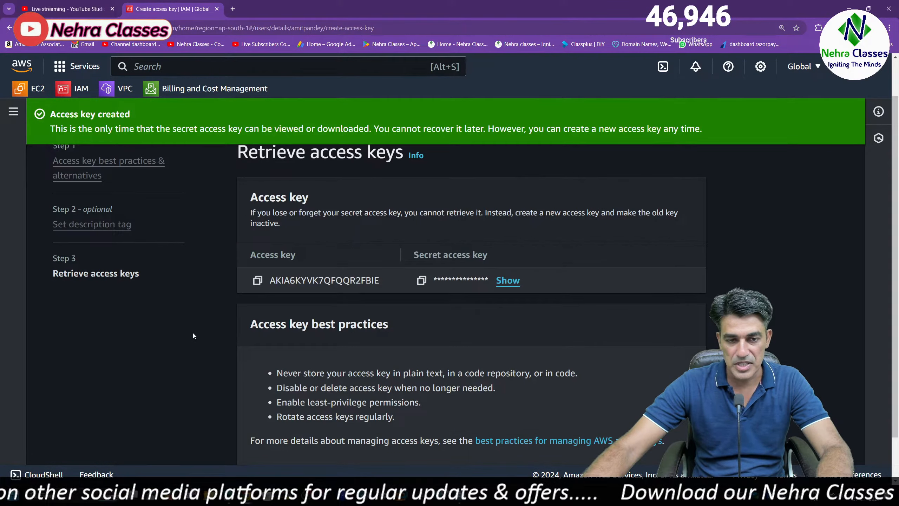
{"action": "left_click", "coordinate": [420, 283]}
{"action": "mouse_move", "coordinate": [464, 499]}
{"action": "left_click", "coordinate": [484, 446]}
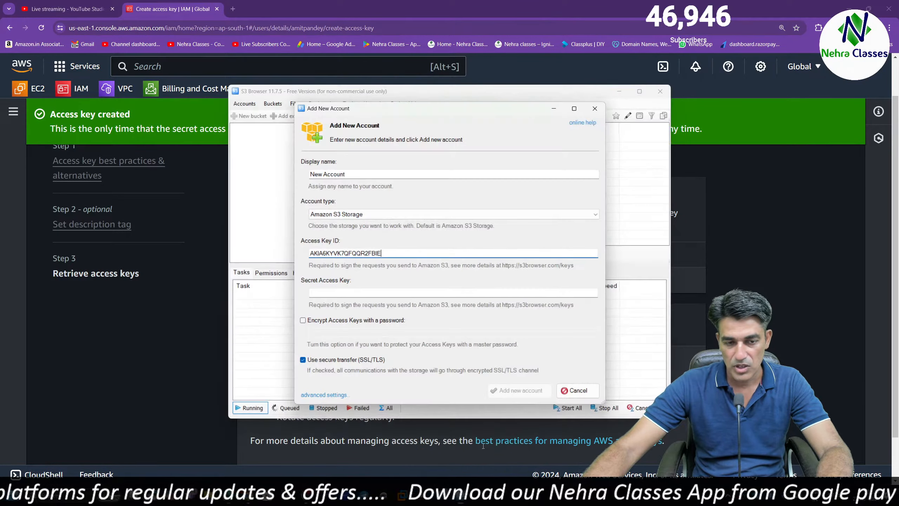
{"action": "left_click", "coordinate": [331, 293]}
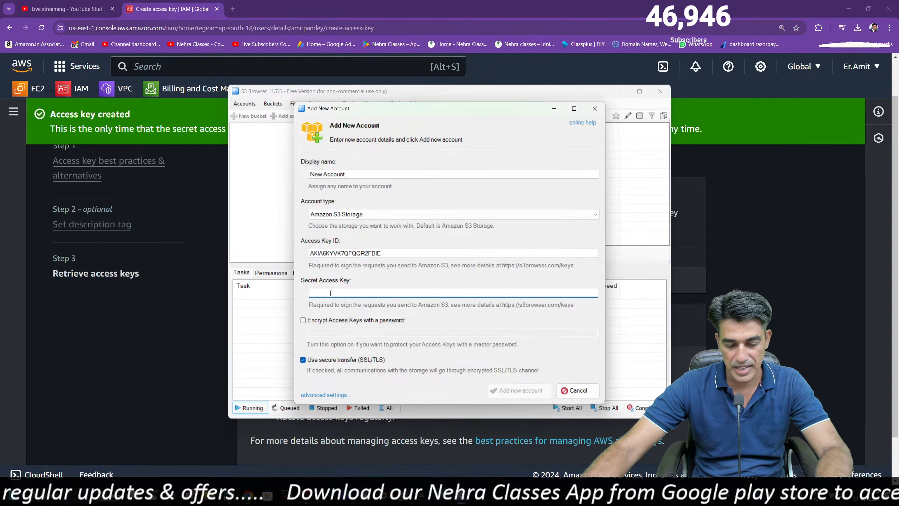
{"action": "key", "text": "ctrl+v"}
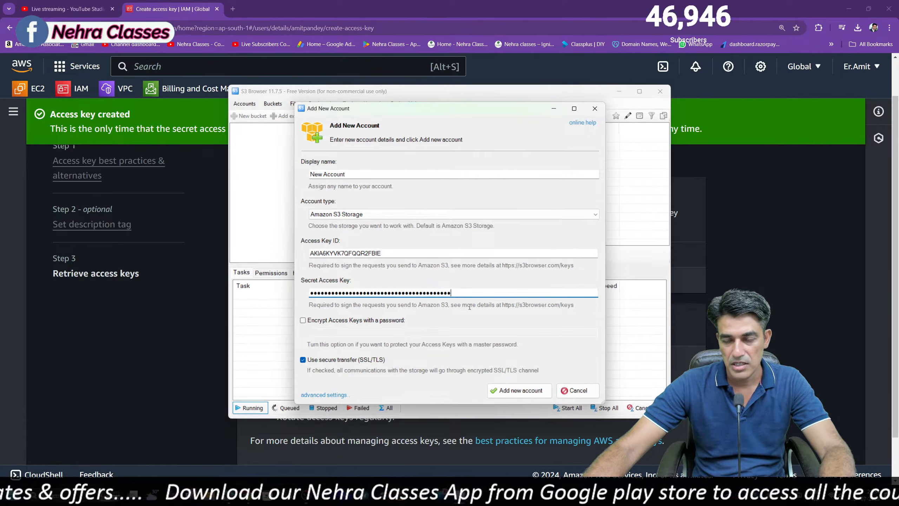
{"action": "left_click", "coordinate": [519, 391]}
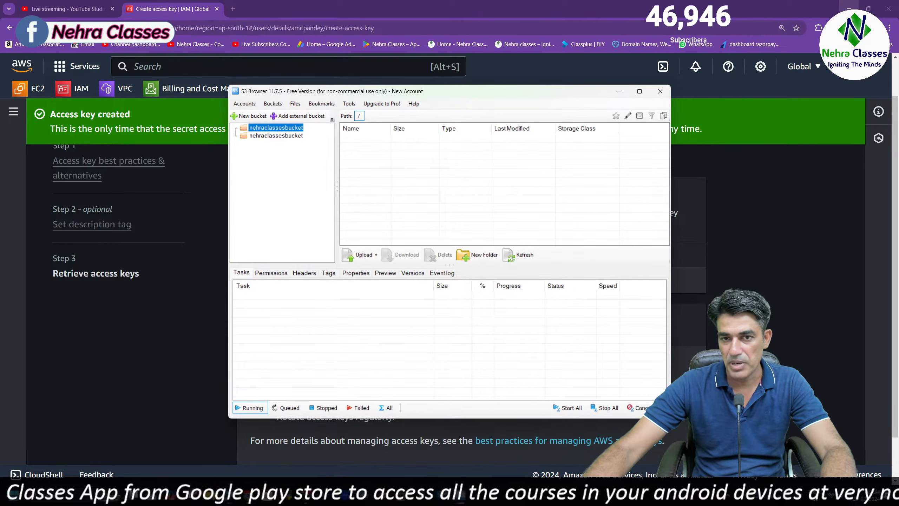
{"action": "left_click", "coordinate": [638, 92]}
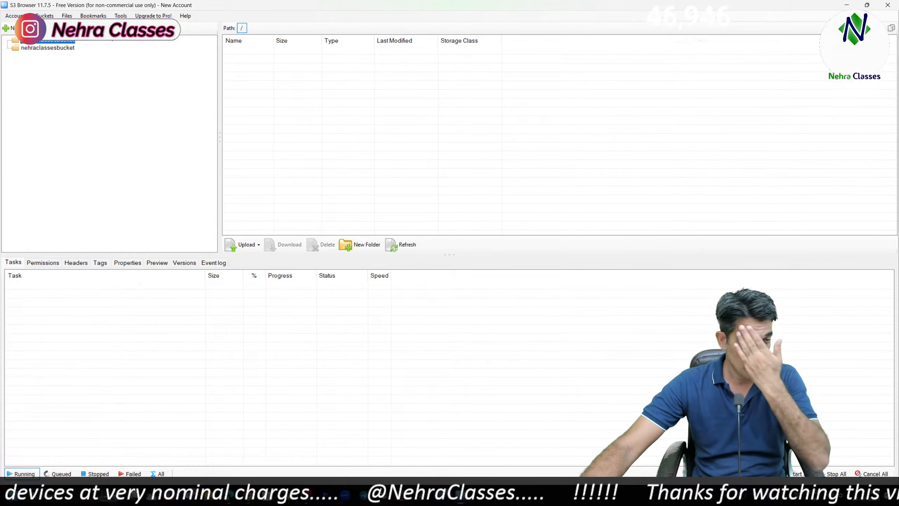
{"action": "left_click", "coordinate": [28, 17]}
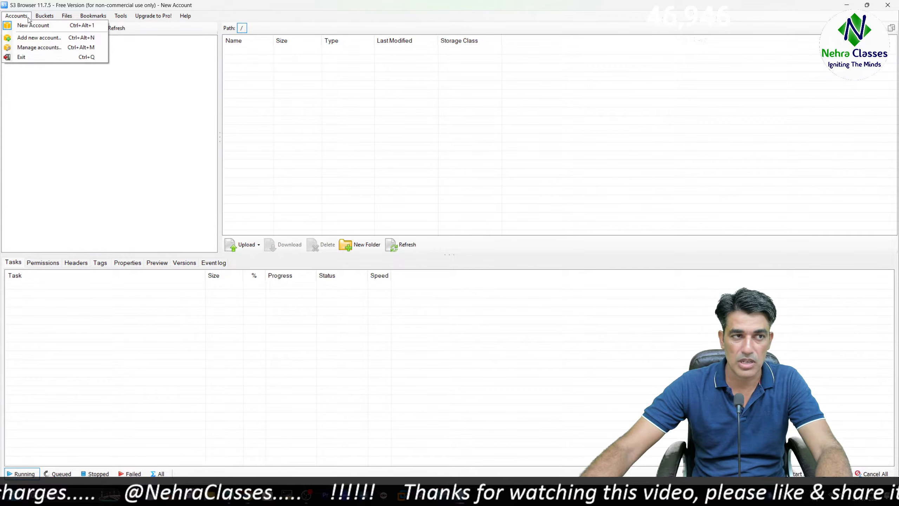
{"action": "left_click", "coordinate": [43, 16]}
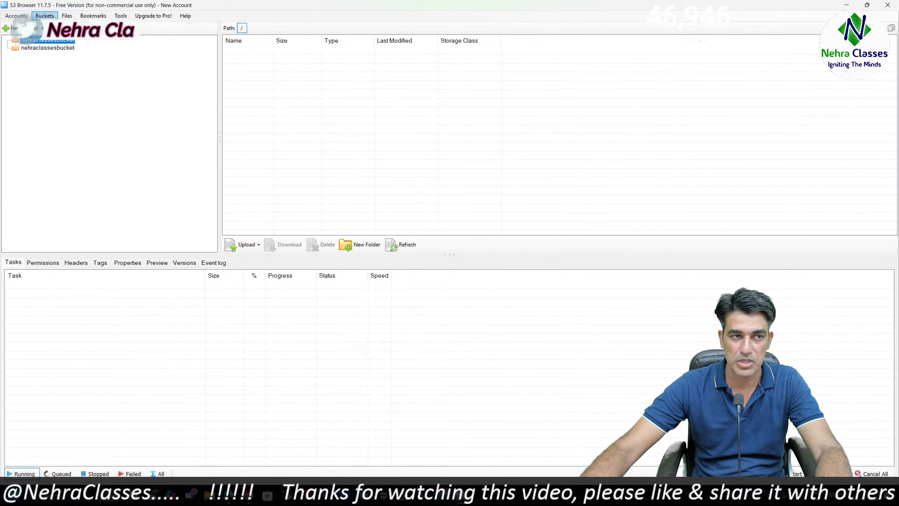
{"action": "left_click", "coordinate": [67, 16]}
{"action": "mouse_move", "coordinate": [90, 16]}
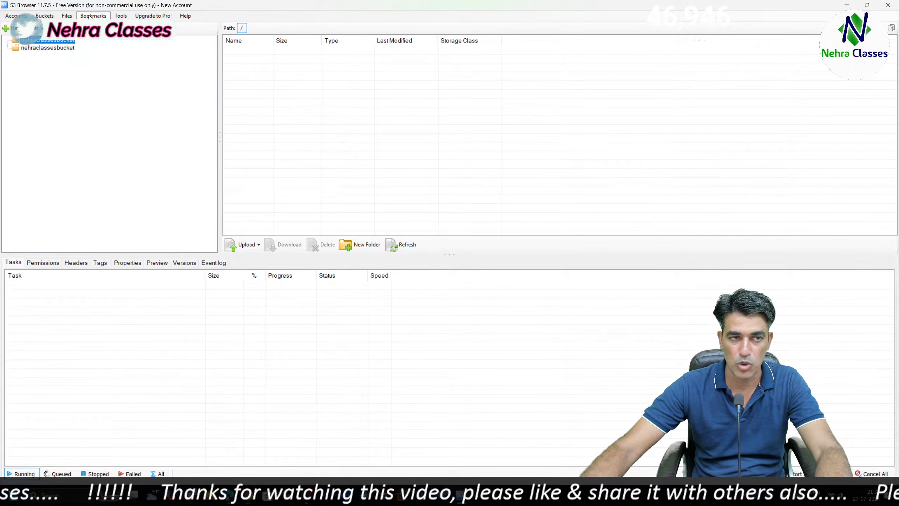
{"action": "mouse_move", "coordinate": [127, 17]}
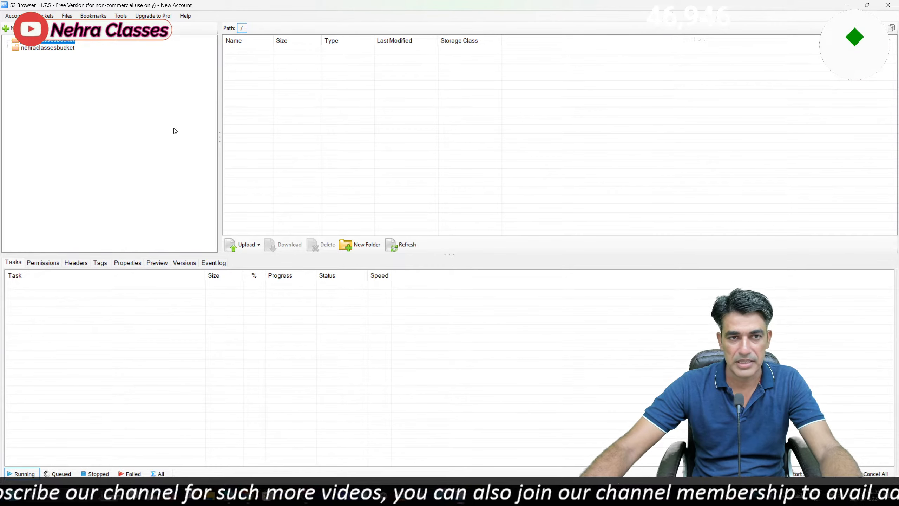
Step: Switch to the AWS console, search for s3, and view the objects in nehraclassesbucket
{"action": "key", "text": "alt+Tab"}
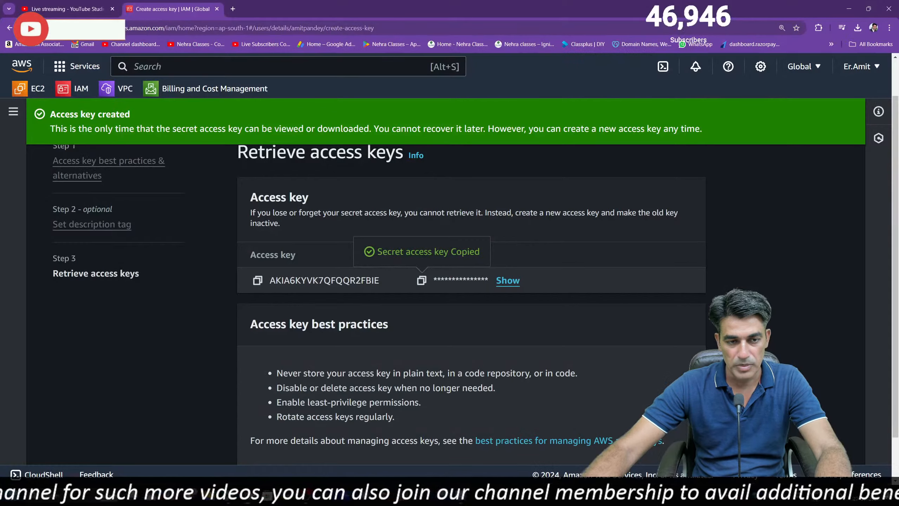
{"action": "left_click", "coordinate": [180, 66]}
{"action": "type", "text": "s3"}
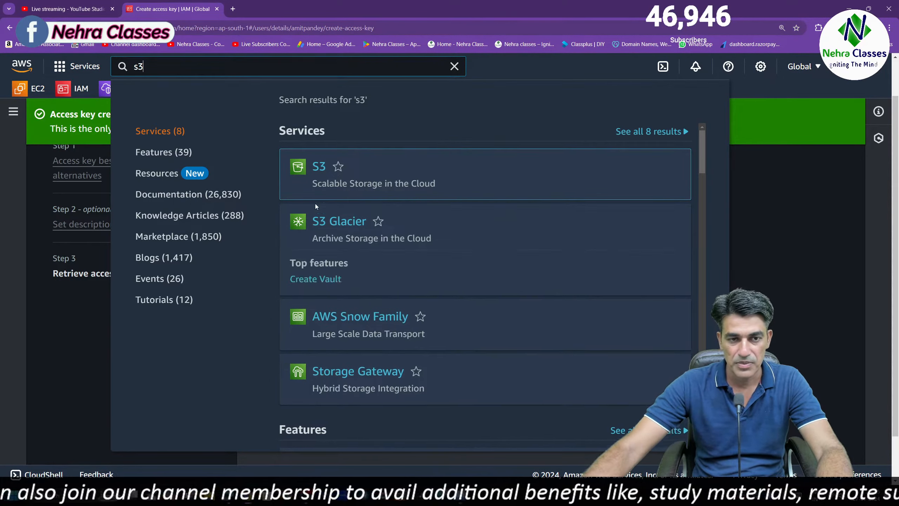
{"action": "left_click", "coordinate": [318, 165]}
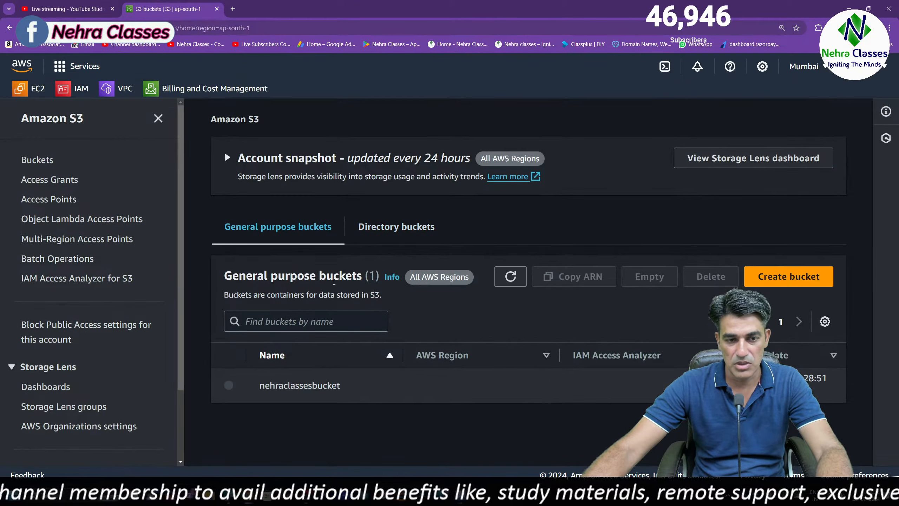
{"action": "left_click", "coordinate": [306, 387]}
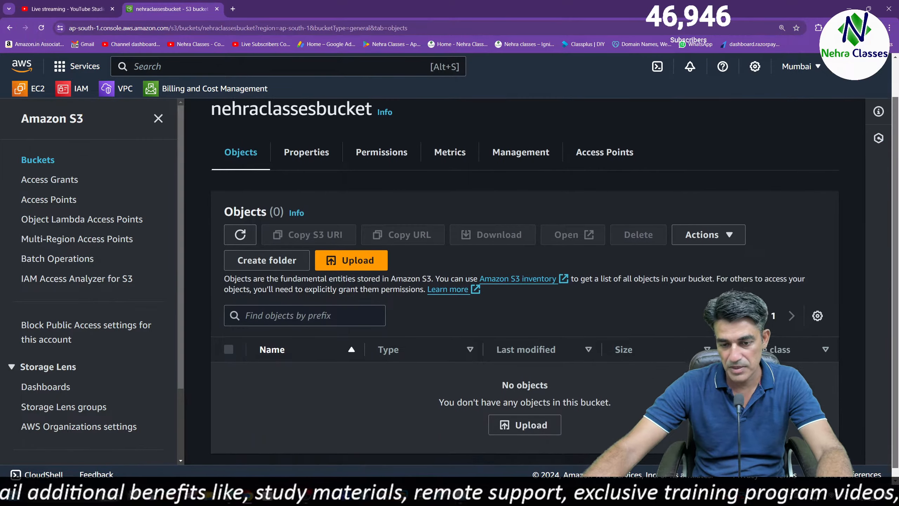
{"action": "scroll", "coordinate": [430, 427], "scroll_direction": "down", "scroll_amount": 1}
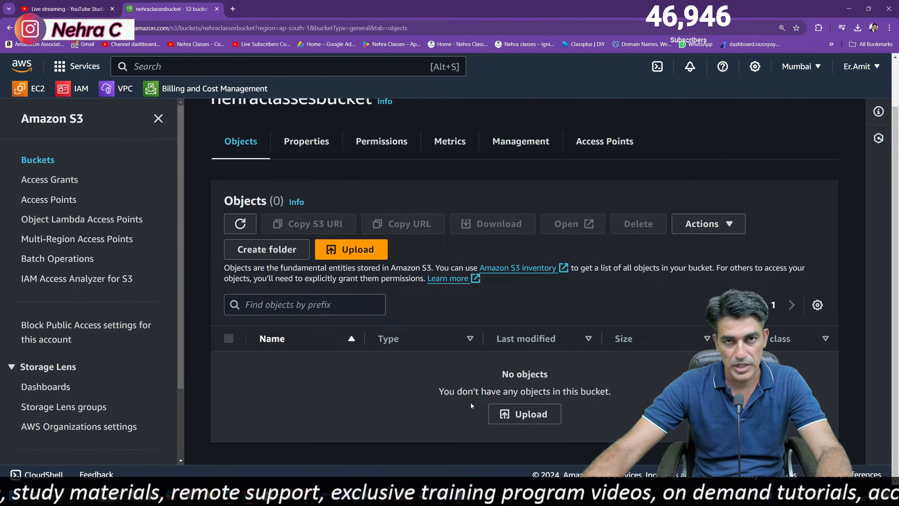
Step: Switch to S3 Browser and upload the file nehraclasses.png from the desktop's New folder to the bucket
{"action": "left_click", "coordinate": [469, 501]}
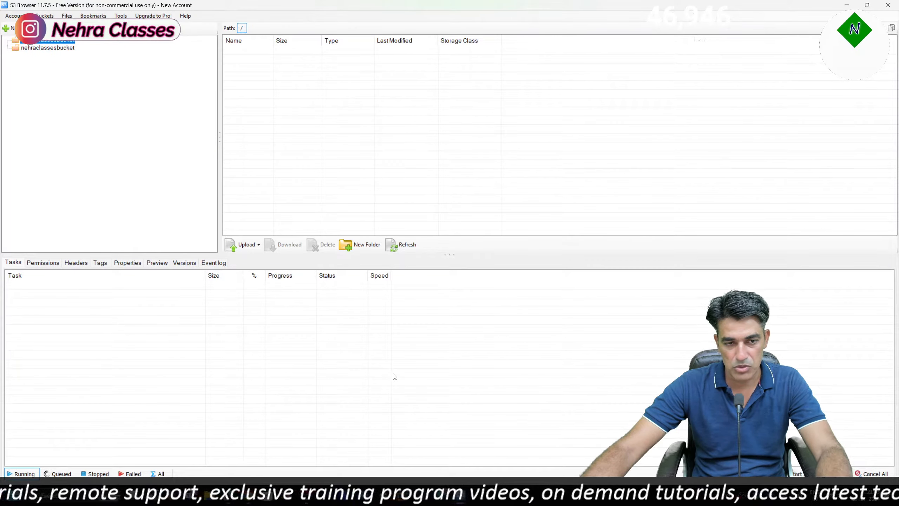
{"action": "left_click", "coordinate": [250, 247]}
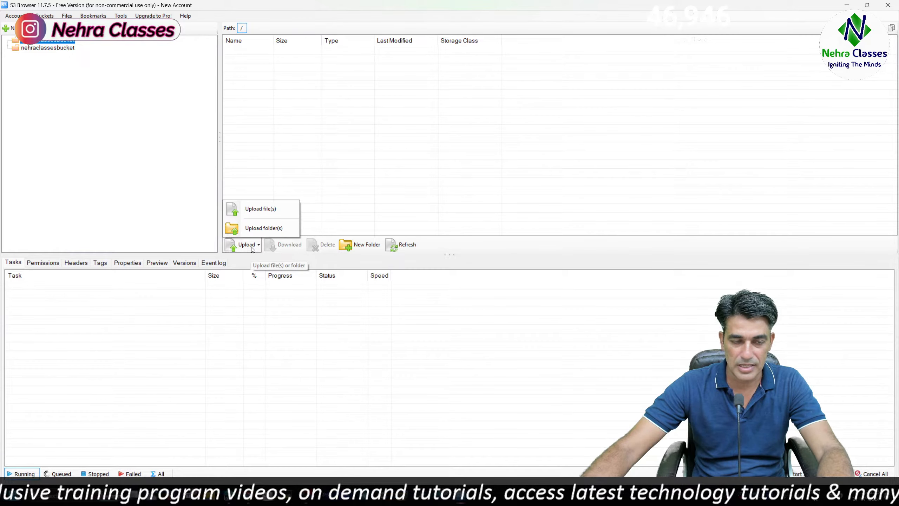
{"action": "left_click", "coordinate": [259, 209]}
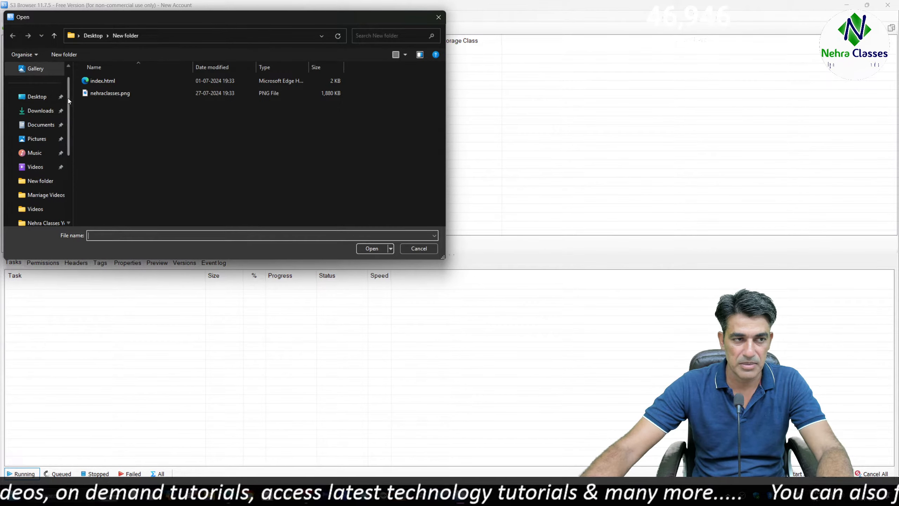
{"action": "double_click", "coordinate": [99, 93]}
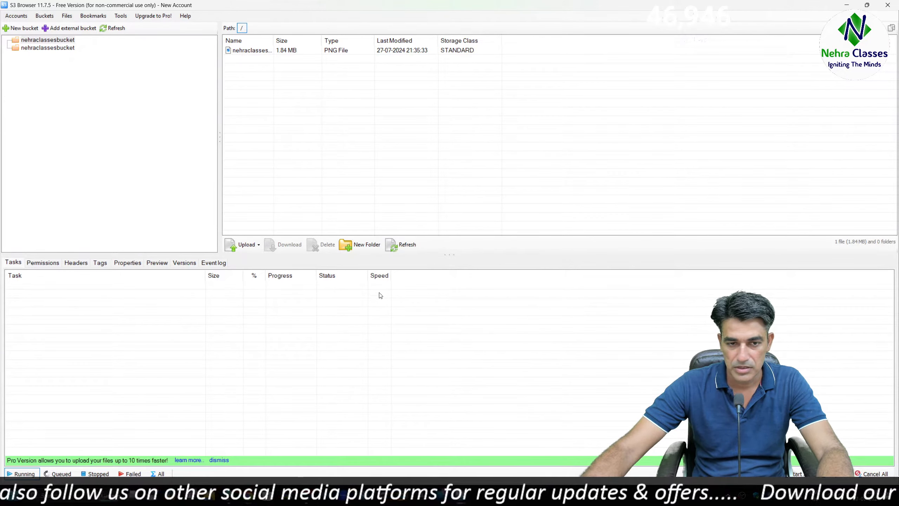
{"action": "left_click", "coordinate": [31, 28]}
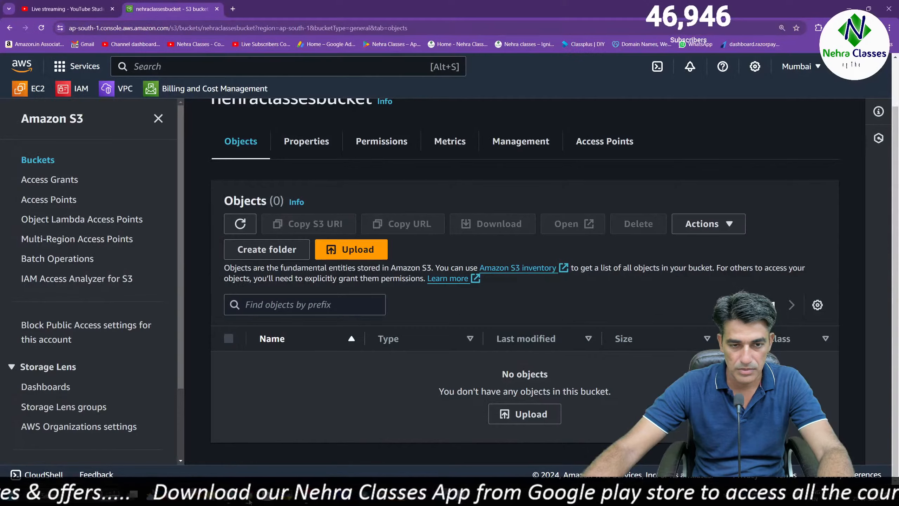
Step: Switch to the AWS console, refresh the bucket's object list, and view the nehraclasses.png image
{"action": "key", "text": "alt+Tab"}
{"action": "left_click", "coordinate": [240, 224]}
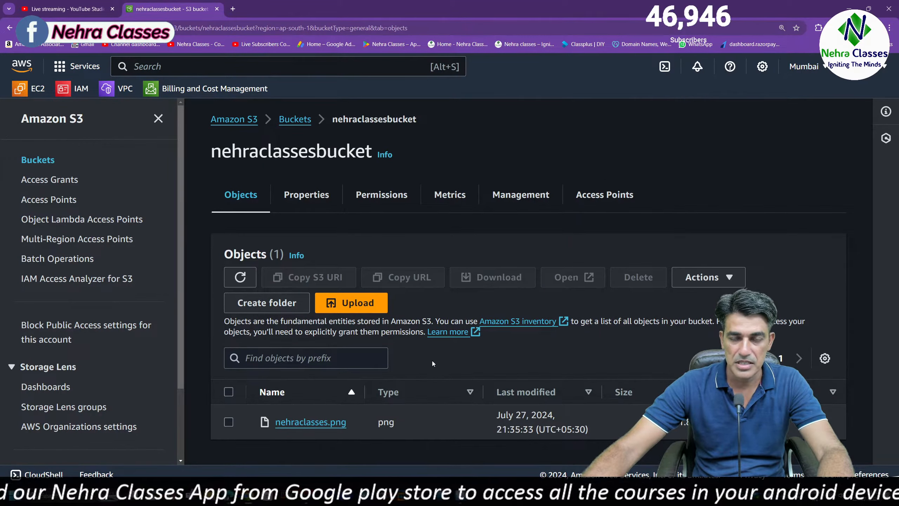
{"action": "left_click", "coordinate": [323, 422]}
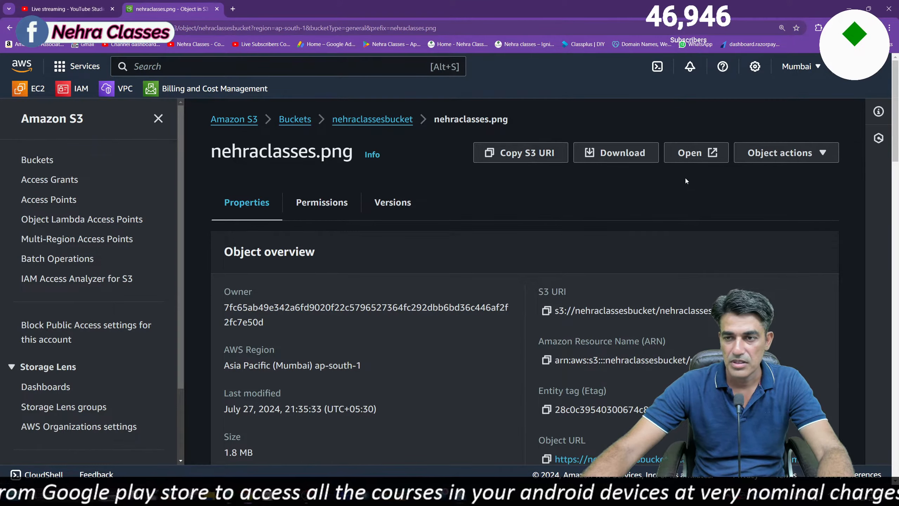
{"action": "left_click", "coordinate": [699, 157]}
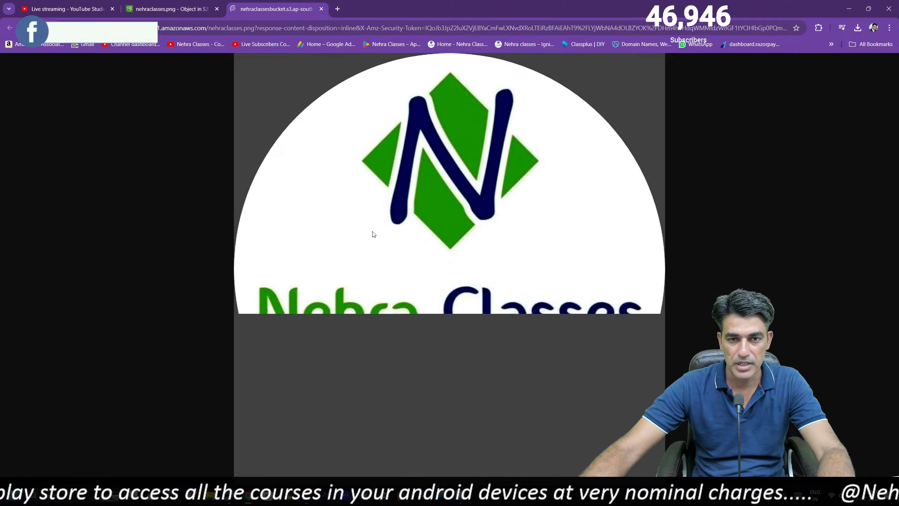
{"action": "left_click", "coordinate": [321, 9]}
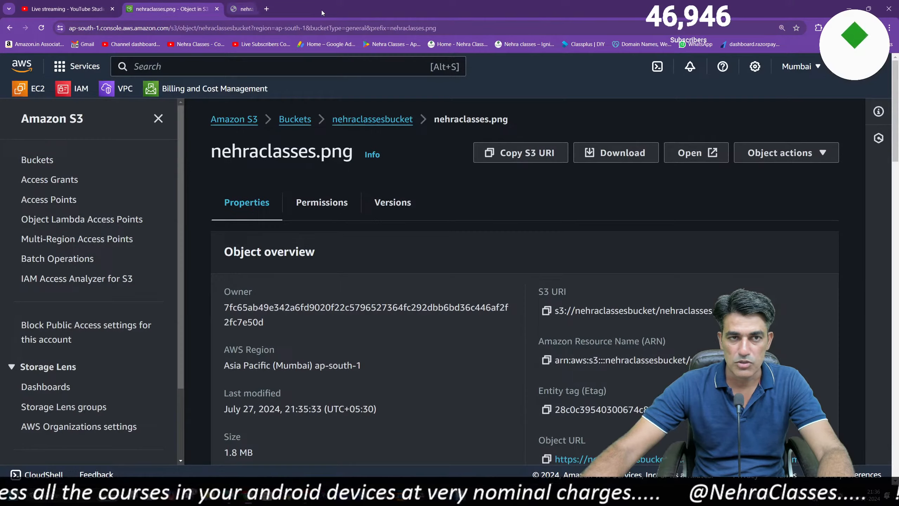
Step: Switch to S3 Browser and upload the folder "New folder" from the Desktop to the bucket
{"action": "left_click", "coordinate": [459, 495]}
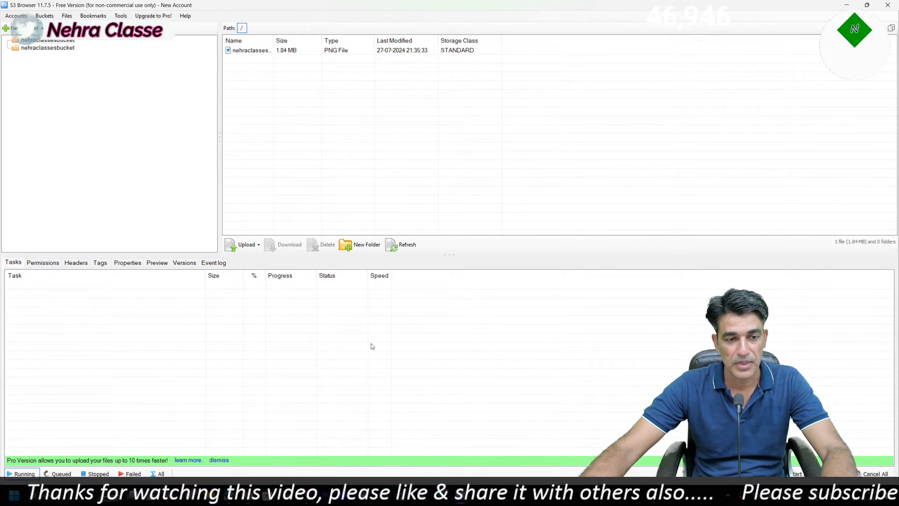
{"action": "left_click", "coordinate": [248, 246]}
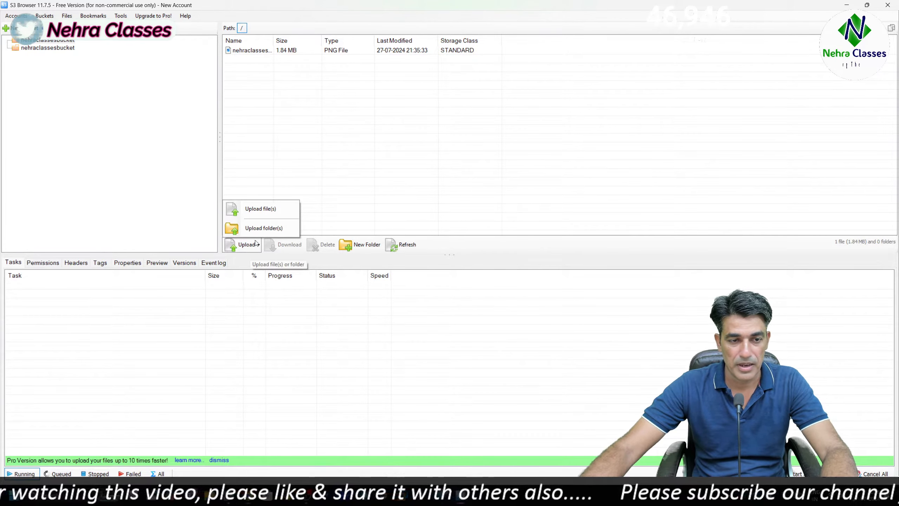
{"action": "left_click", "coordinate": [279, 228]}
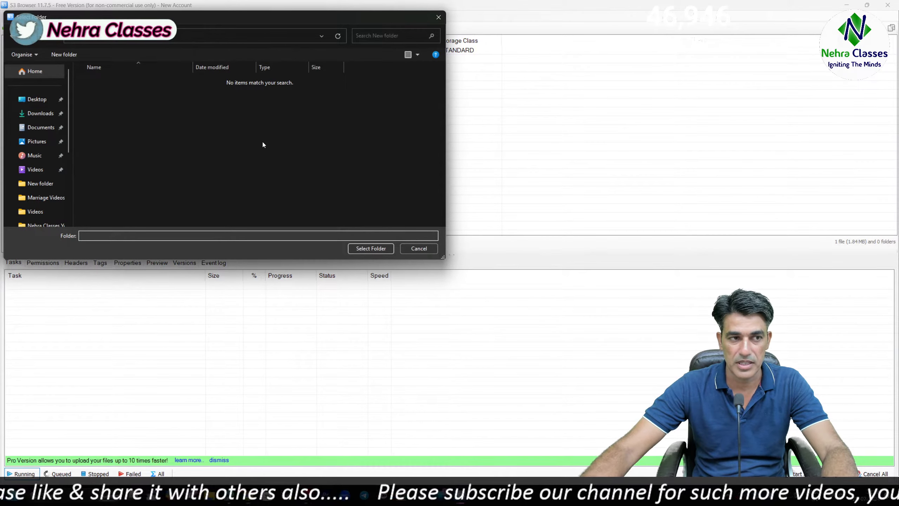
{"action": "left_click", "coordinate": [37, 99]}
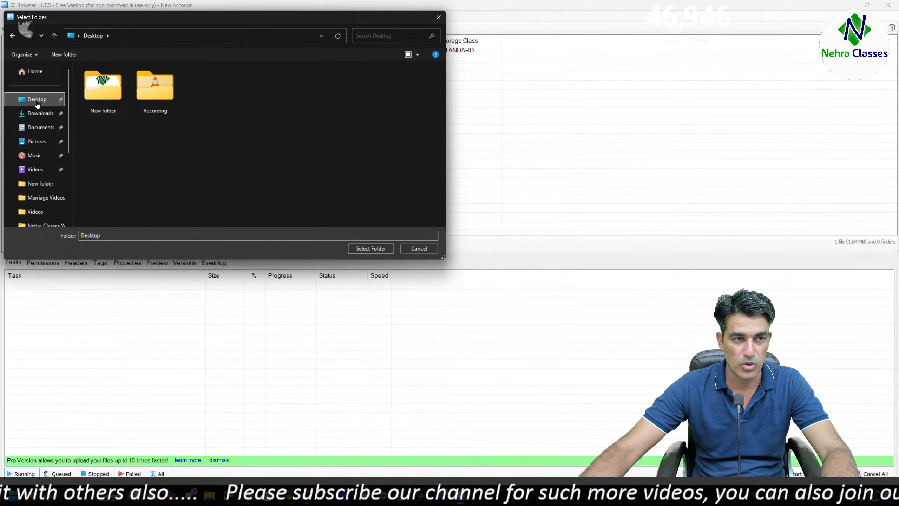
{"action": "left_click", "coordinate": [98, 93]}
{"action": "left_click", "coordinate": [369, 248]}
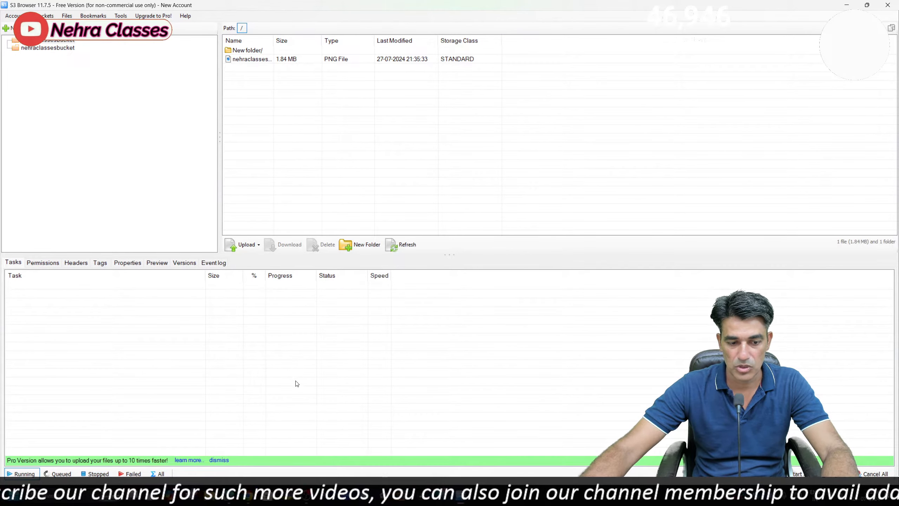
Step: Check the contents of nehraclassesbucket in the AWS console for the uploaded folder, and return to S3 Browser
{"action": "key", "text": "alt+Tab"}
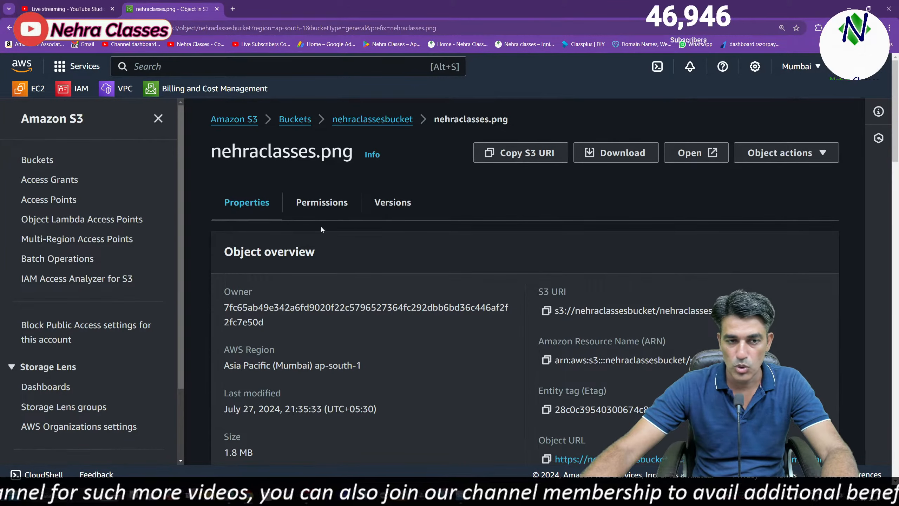
{"action": "left_click", "coordinate": [368, 120]}
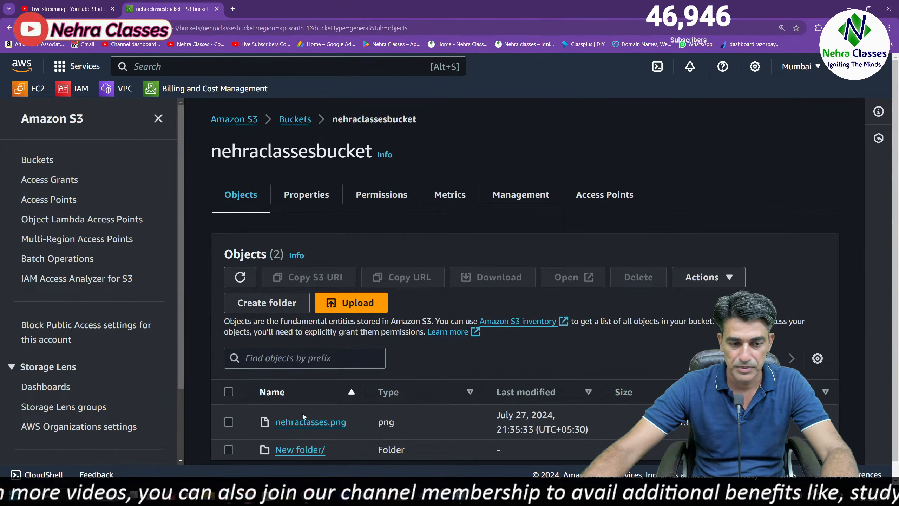
{"action": "scroll", "coordinate": [338, 454], "scroll_direction": "down", "scroll_amount": 1}
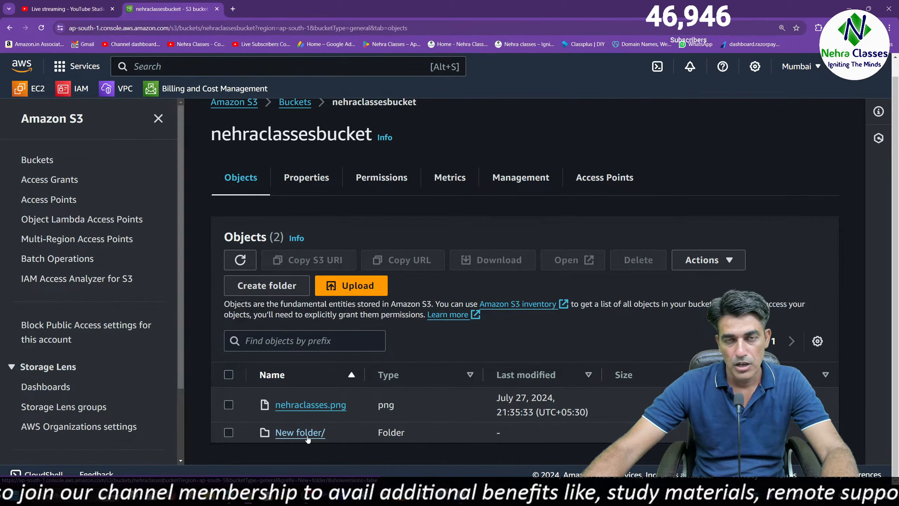
{"action": "key", "text": "alt+Tab"}
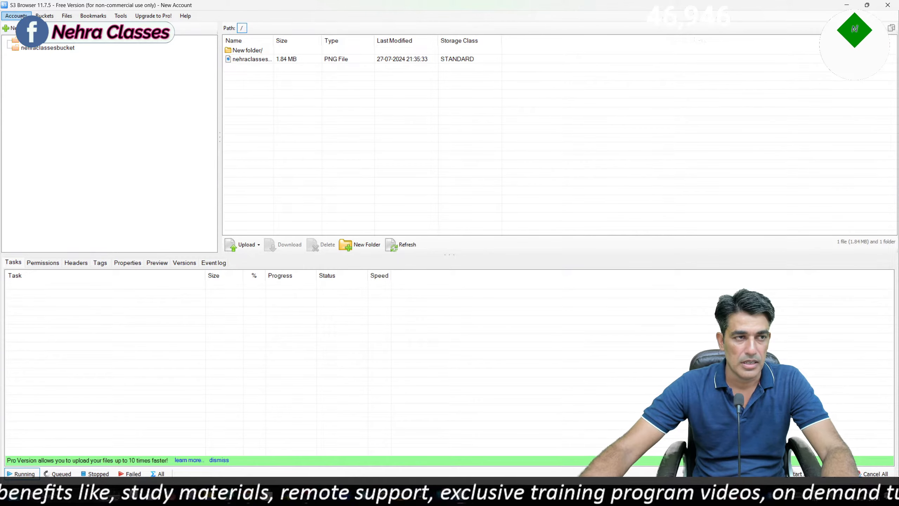
Step: View the list of configured storage accounts and close it without making changes
{"action": "left_click", "coordinate": [18, 16]}
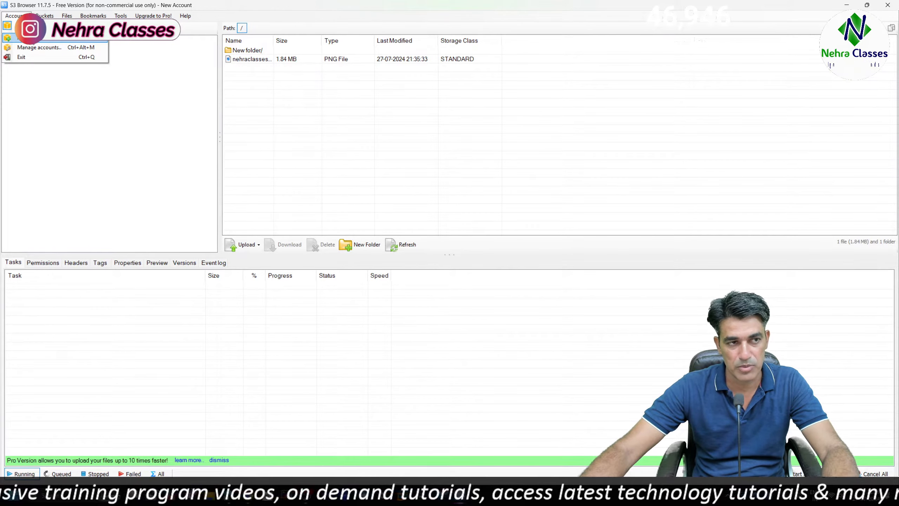
{"action": "left_click", "coordinate": [36, 49]}
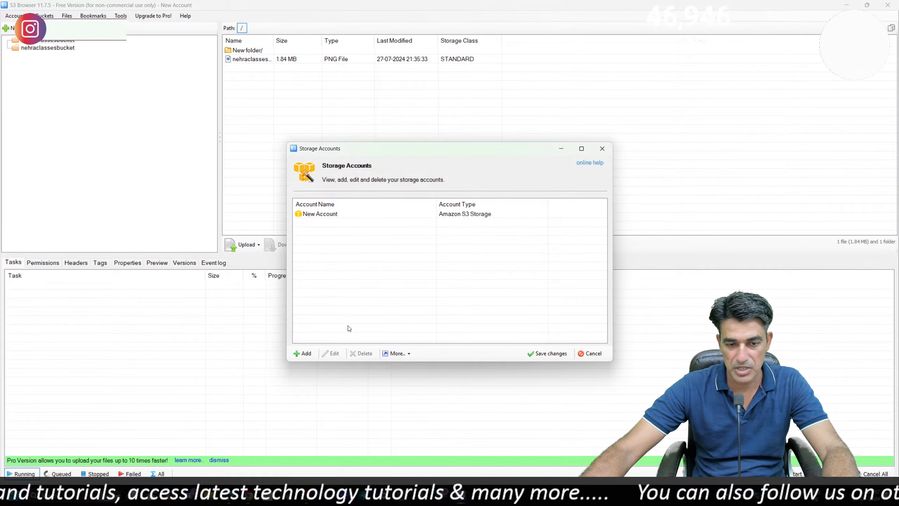
{"action": "left_click", "coordinate": [603, 150]}
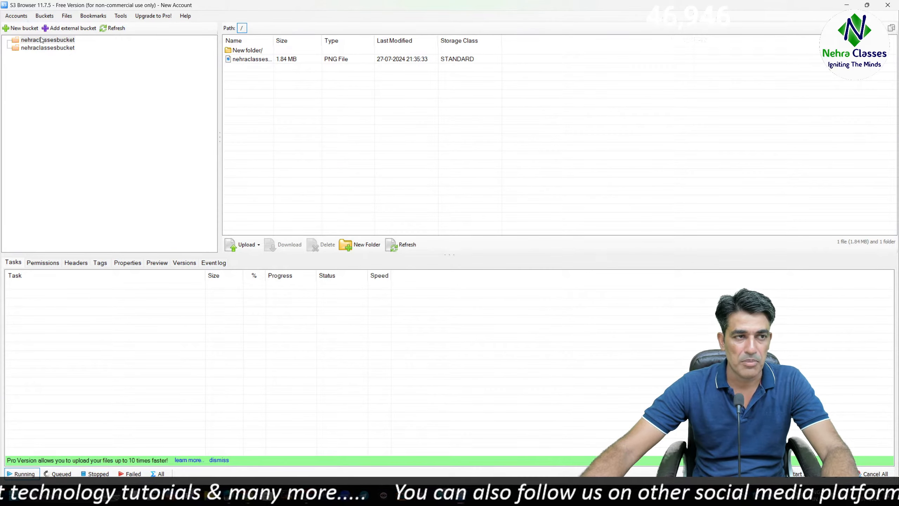
Step: Examine the available bucket commands, including the storage class and server-side encryption options, and the application's tools
{"action": "left_click", "coordinate": [44, 16]}
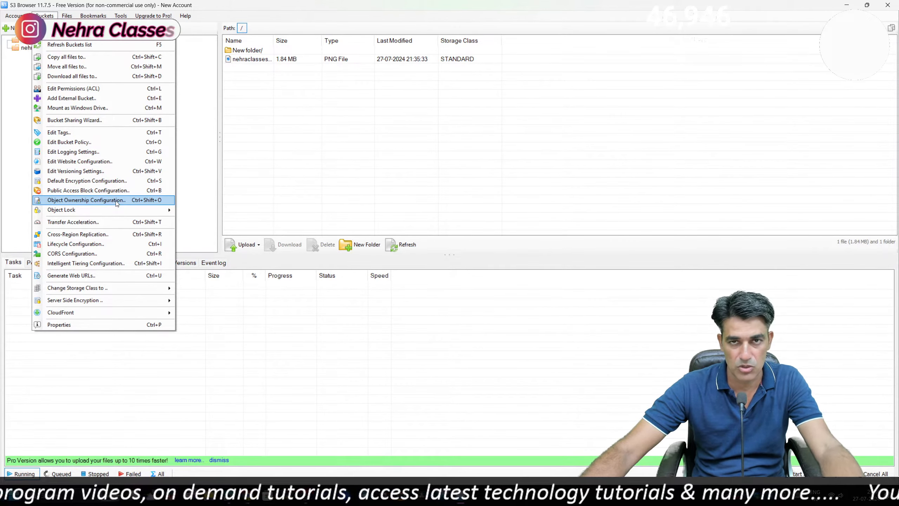
{"action": "mouse_move", "coordinate": [121, 209]}
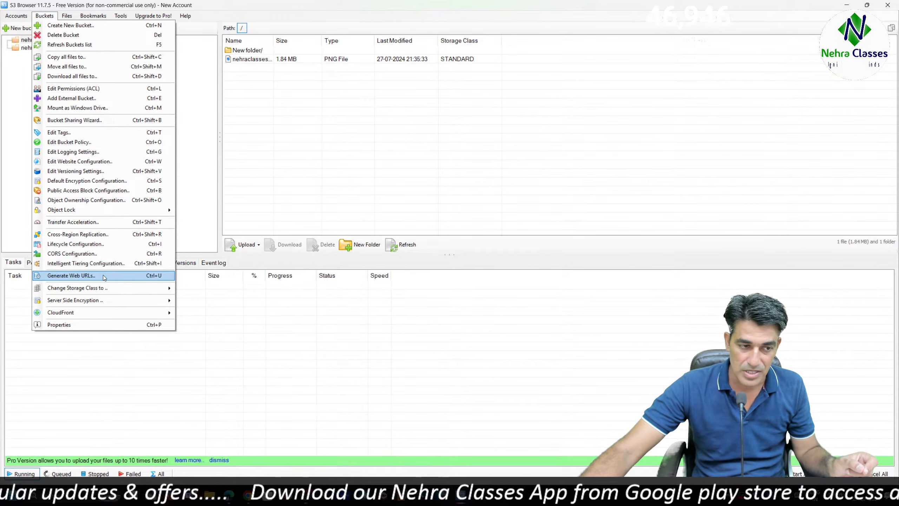
{"action": "mouse_move", "coordinate": [102, 288]}
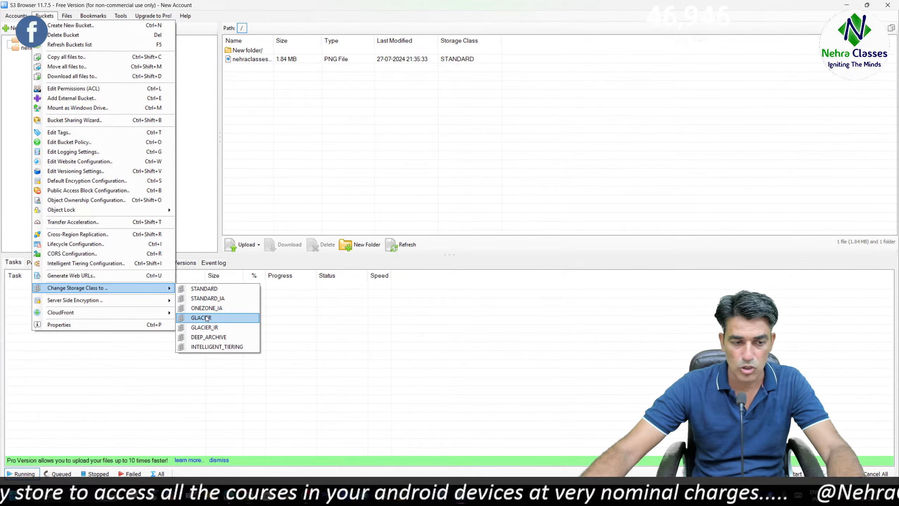
{"action": "mouse_move", "coordinate": [128, 299]}
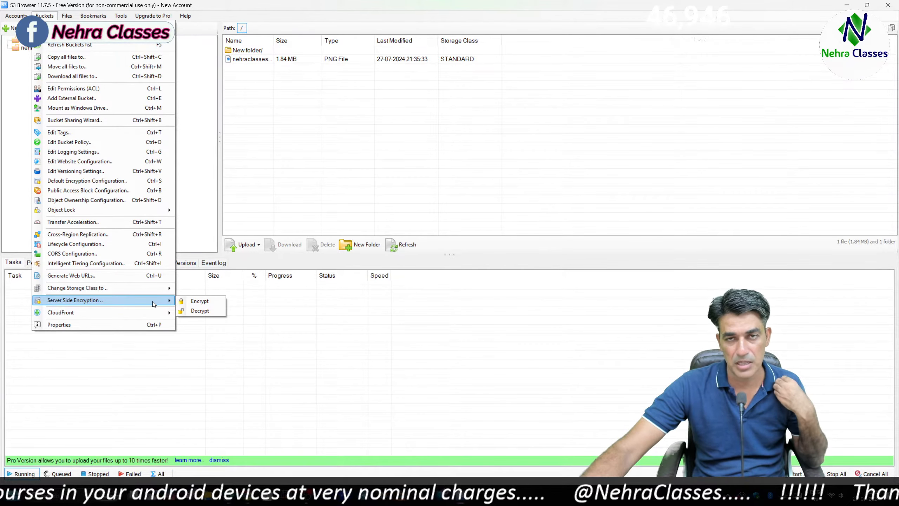
{"action": "mouse_move", "coordinate": [150, 313]}
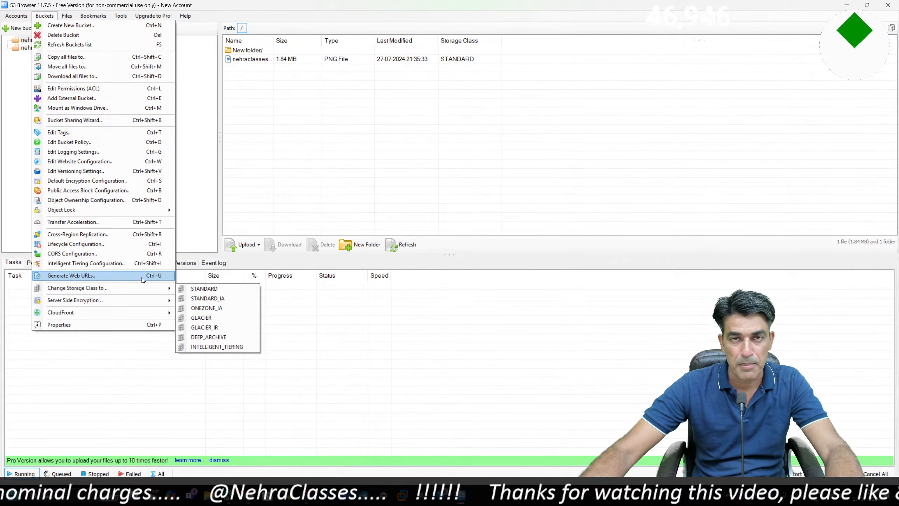
{"action": "mouse_move", "coordinate": [98, 15]}
{"action": "mouse_move", "coordinate": [44, 15]}
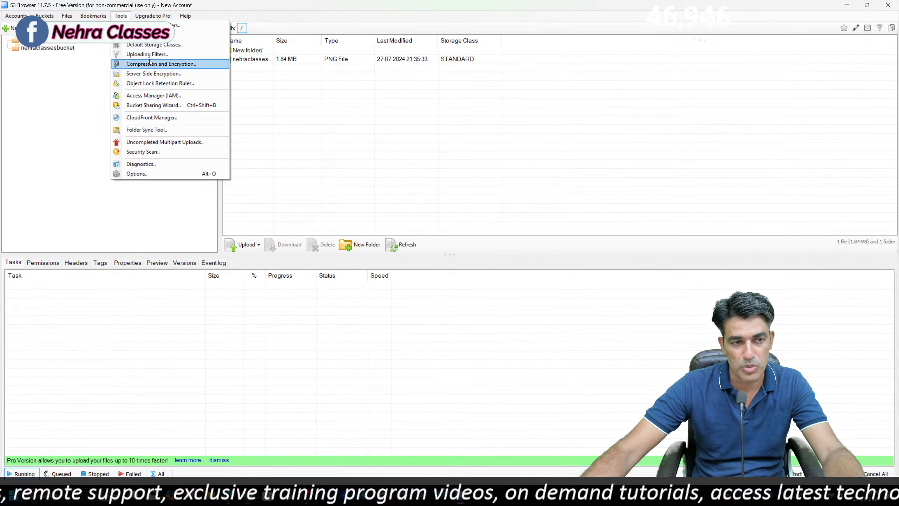
{"action": "left_click", "coordinate": [277, 106]}
Step: Download nehraclasses.png from the bucket to the Recording folder on the Desktop
{"action": "left_click", "coordinate": [242, 60]}
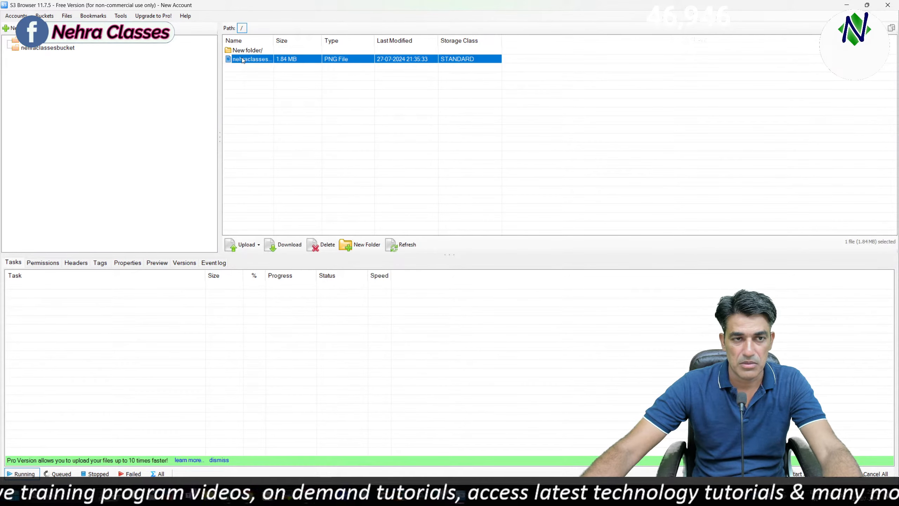
{"action": "right_click", "coordinate": [243, 60]}
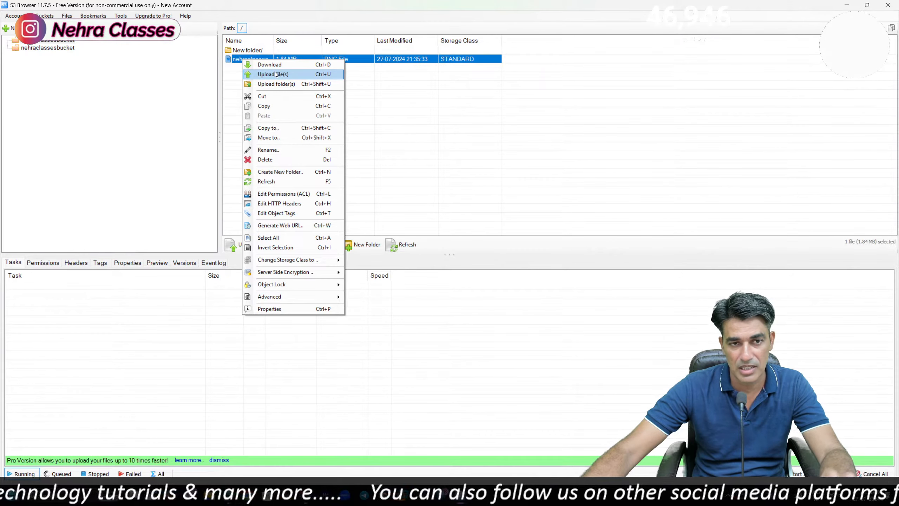
{"action": "left_click", "coordinate": [294, 65]}
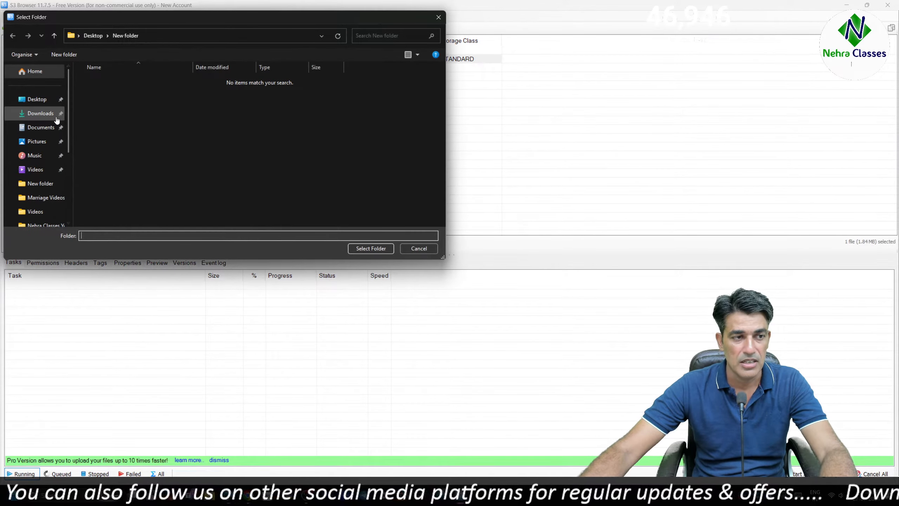
{"action": "left_click", "coordinate": [42, 101]}
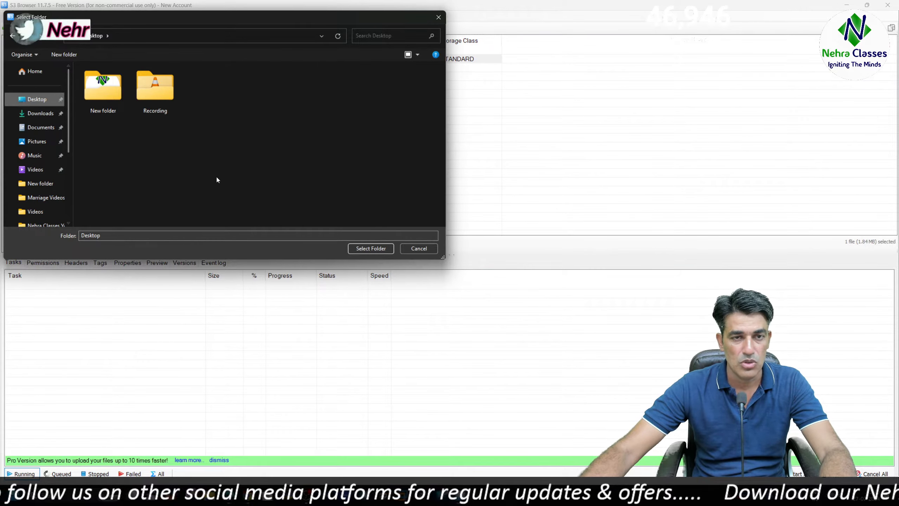
{"action": "double_click", "coordinate": [148, 92]}
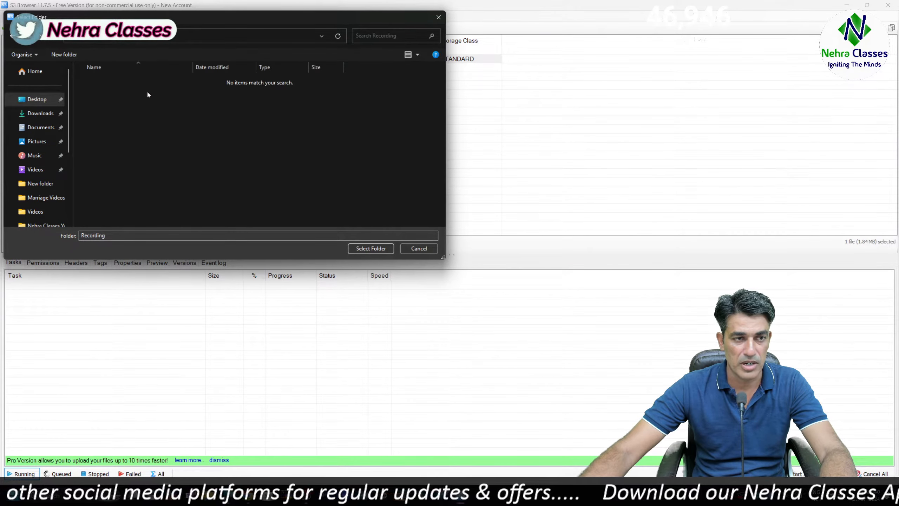
{"action": "left_click", "coordinate": [380, 250]}
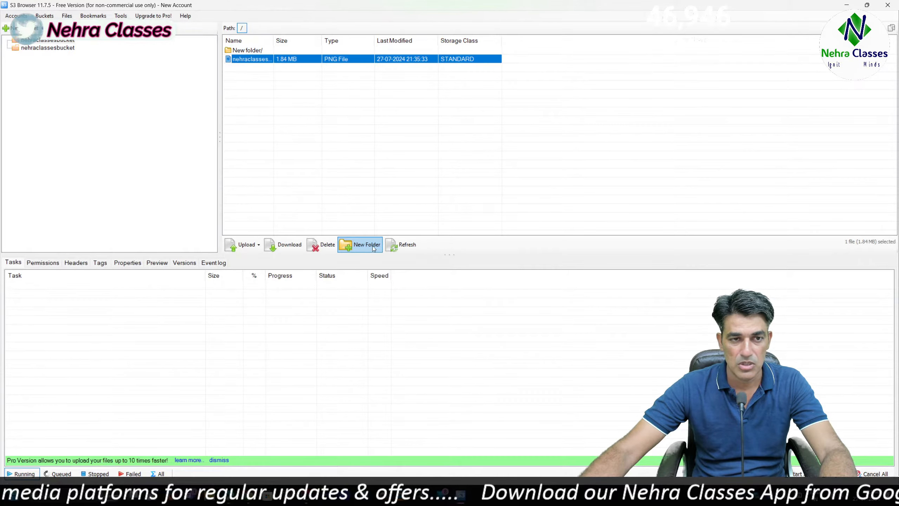
Step: Switch to File Explorer, view the downloaded nehraclasses.png in the Desktop's Recording folder, and close the image and the folder window
{"action": "left_click", "coordinate": [209, 494]}
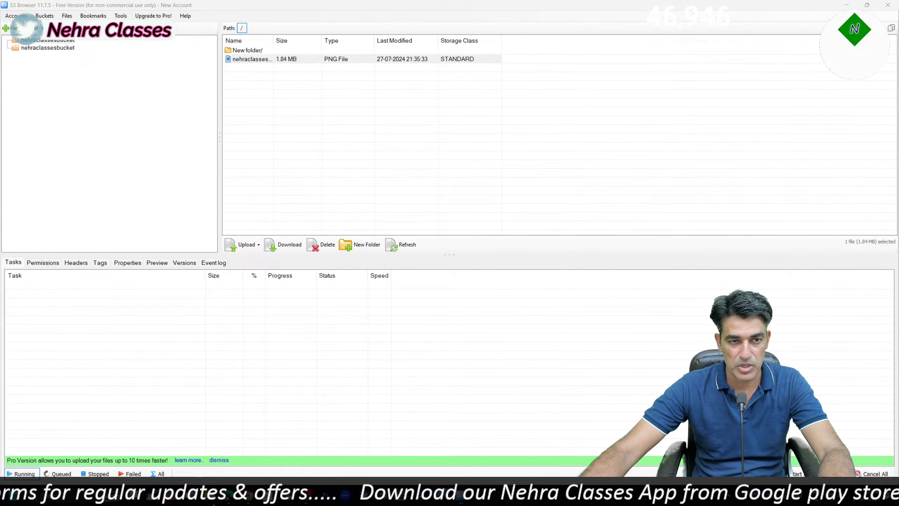
{"action": "left_click", "coordinate": [46, 116]}
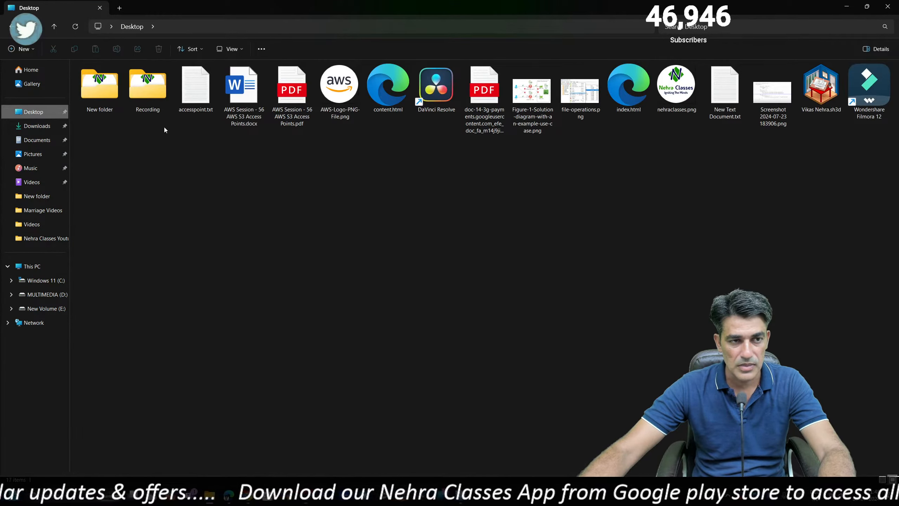
{"action": "double_click", "coordinate": [159, 93]}
{"action": "double_click", "coordinate": [103, 79]}
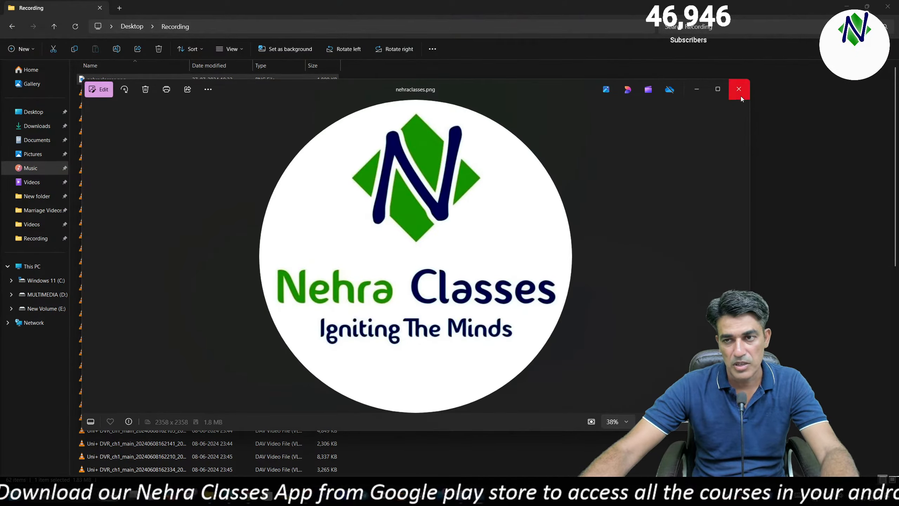
{"action": "left_click", "coordinate": [740, 95]}
{"action": "left_click", "coordinate": [887, 7]}
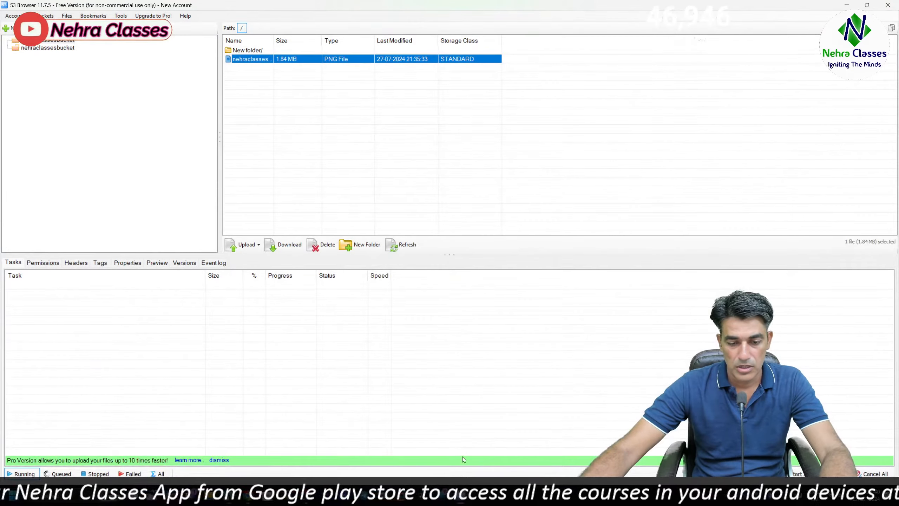
Step: Cut nehraclasses.png to the clipboard and select nehraclassesbucket in the bucket list
{"action": "right_click", "coordinate": [250, 59]}
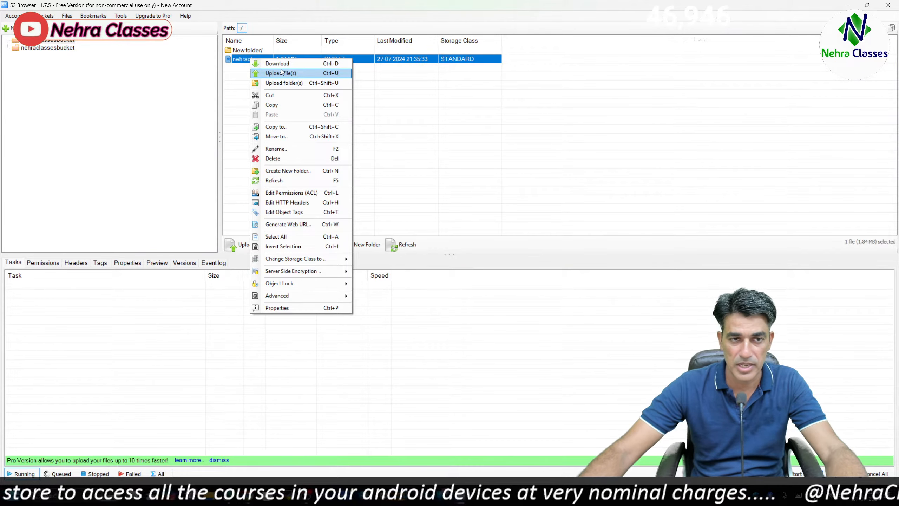
{"action": "left_click", "coordinate": [284, 96]}
{"action": "left_click", "coordinate": [54, 47]}
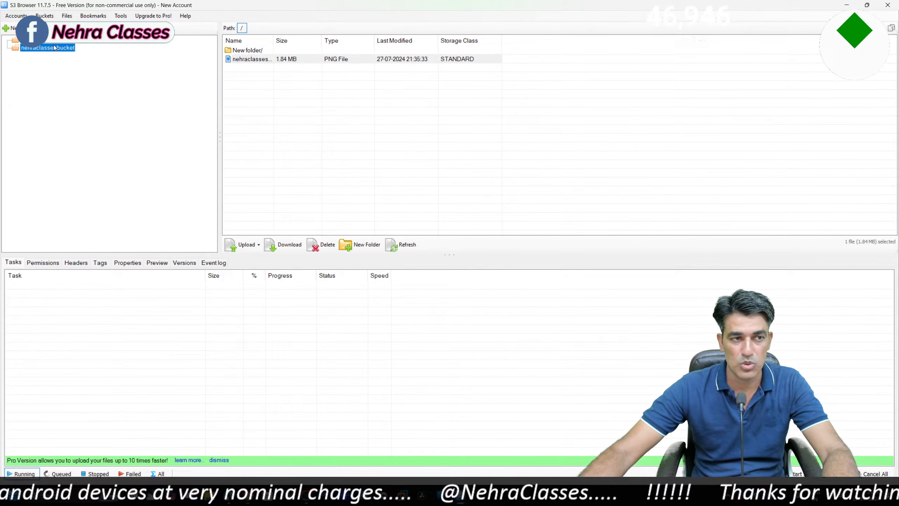
{"action": "left_click", "coordinate": [44, 40]}
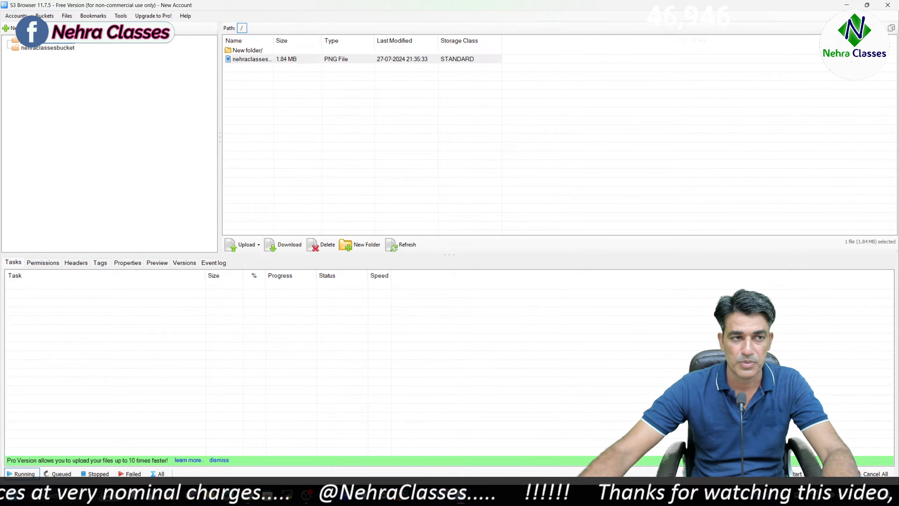
Step: Rename the file nehraclasses.png in the bucket as logo.png
{"action": "right_click", "coordinate": [242, 58]}
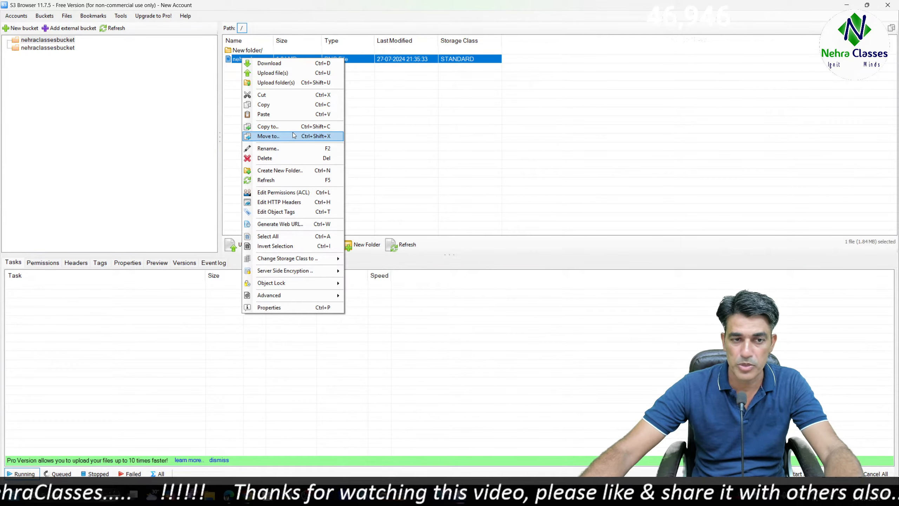
{"action": "left_click", "coordinate": [291, 148]}
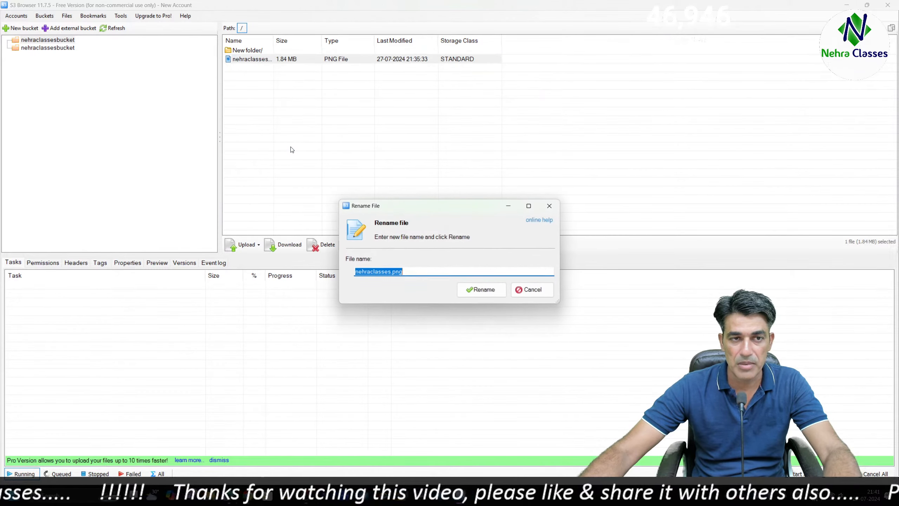
{"action": "left_click", "coordinate": [390, 271]}
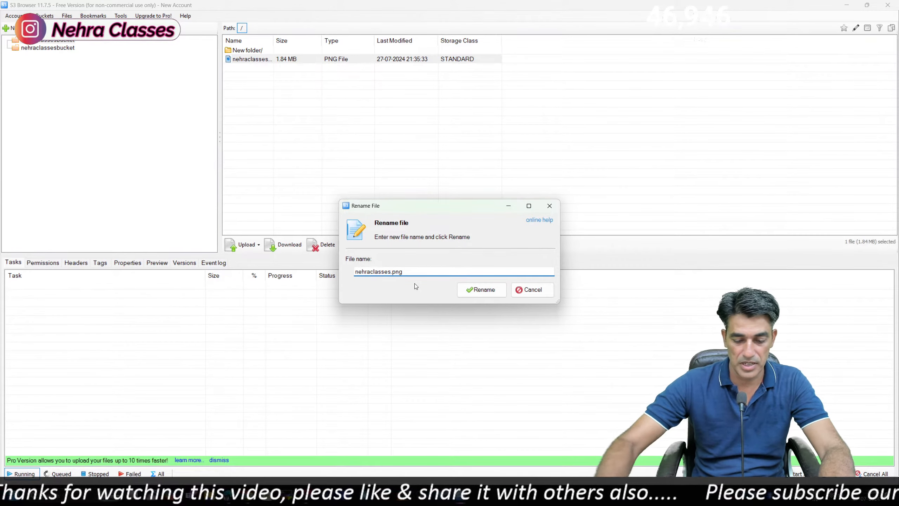
{"action": "key", "text": "BackSpace"}
{"action": "key", "text": "BackSpace"}
{"action": "key", "text": "BackSpace"}
{"action": "key", "text": "BackSpace"}
{"action": "key", "text": "BackSpace"}
{"action": "key", "text": "BackSpace"}
{"action": "key", "text": "BackSpace"}
{"action": "key", "text": "BackSpace"}
{"action": "key", "text": "BackSpace"}
{"action": "key", "text": "BackSpace"}
{"action": "key", "text": "BackSpace"}
{"action": "type", "text": "logo"}
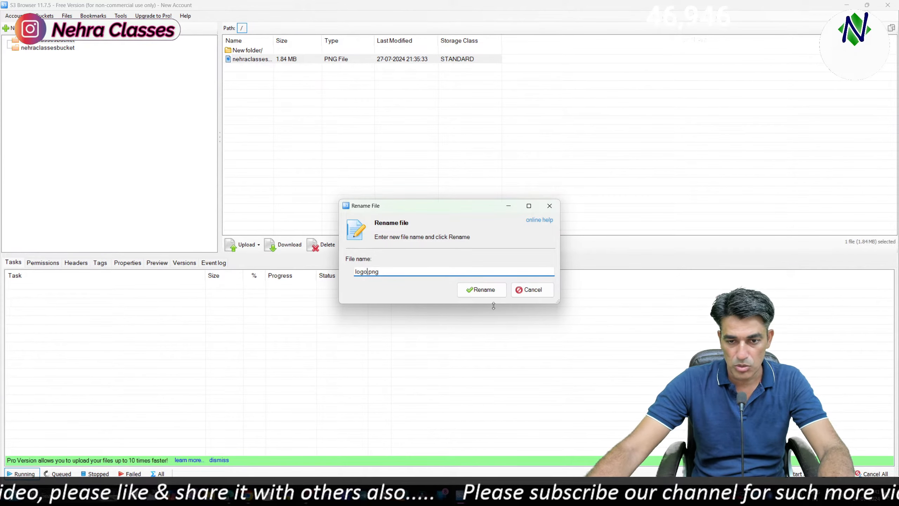
{"action": "left_click", "coordinate": [503, 294]}
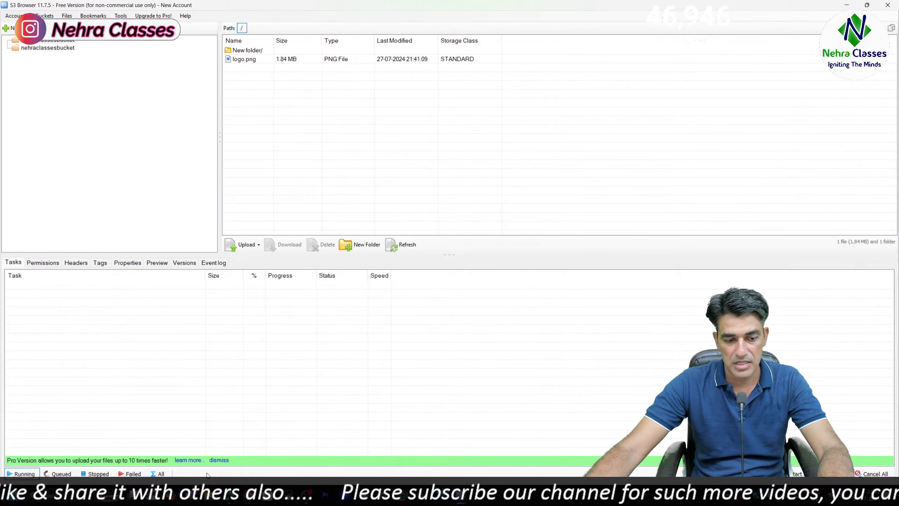
Step: Switch to the AWS console, refresh the bucket's object list to check the renamed file, and return to S3 Browser
{"action": "left_click", "coordinate": [248, 494]}
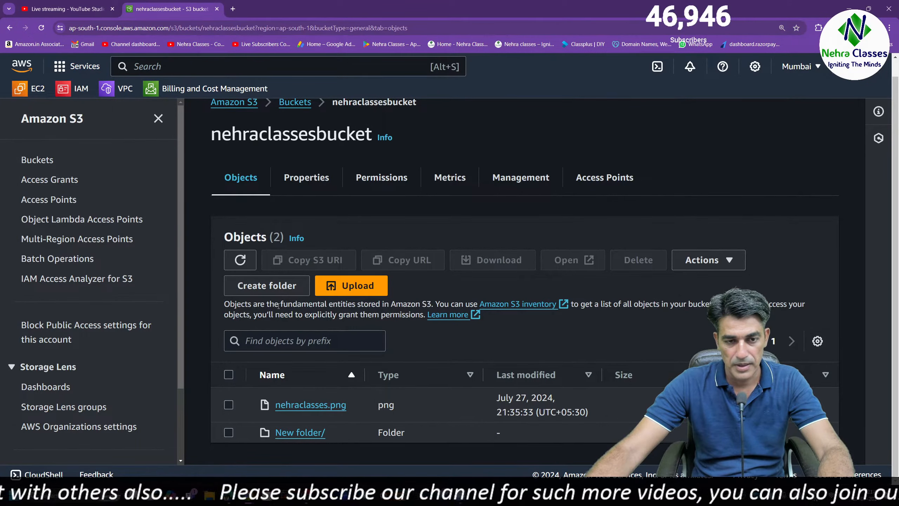
{"action": "left_click", "coordinate": [238, 260]}
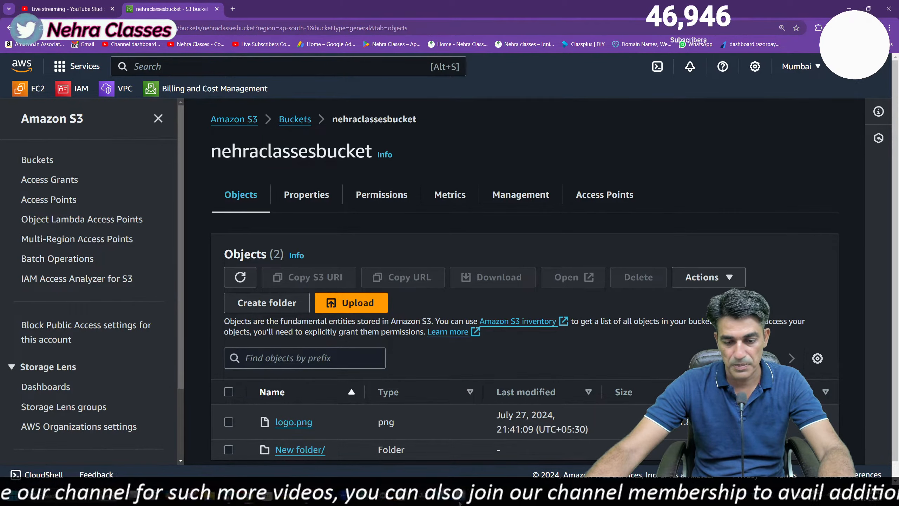
{"action": "key", "text": "alt+Tab"}
Step: Delete logo.png from the bucket and confirm the deletion
{"action": "right_click", "coordinate": [254, 60]}
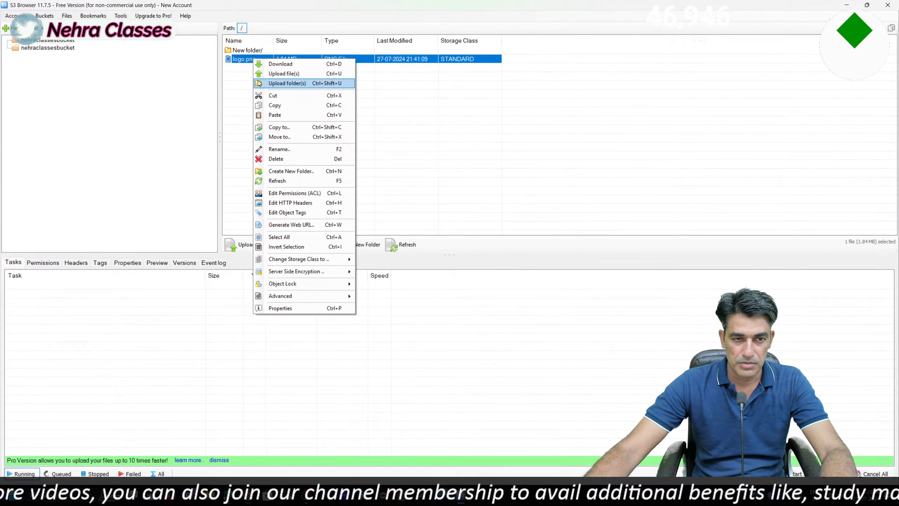
{"action": "left_click", "coordinate": [282, 159]}
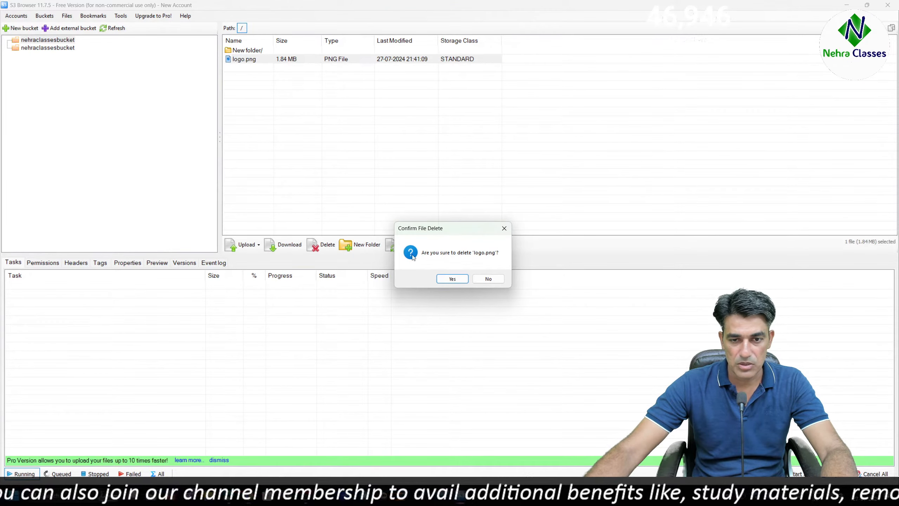
{"action": "left_click", "coordinate": [451, 277]}
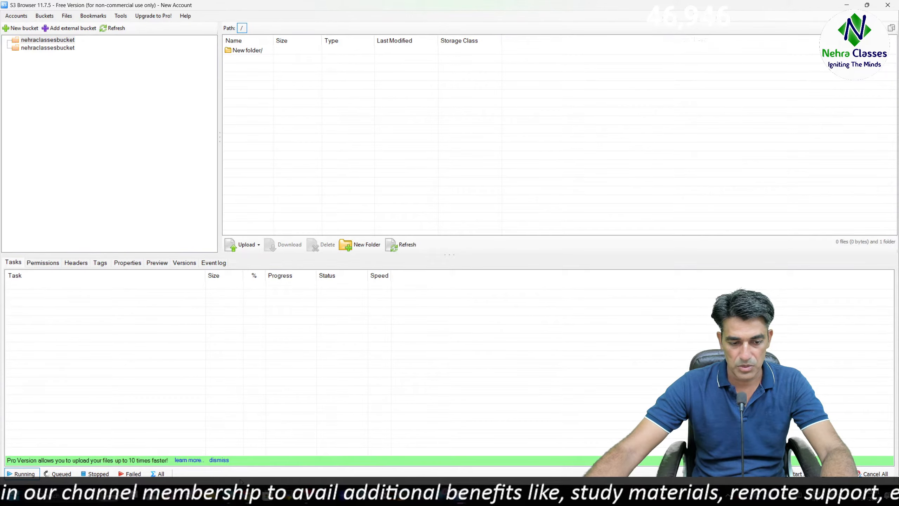
Step: Check the file deletion by refreshing the bucket's object list in the AWS console, and return to S3 Browser
{"action": "key", "text": "alt+Tab"}
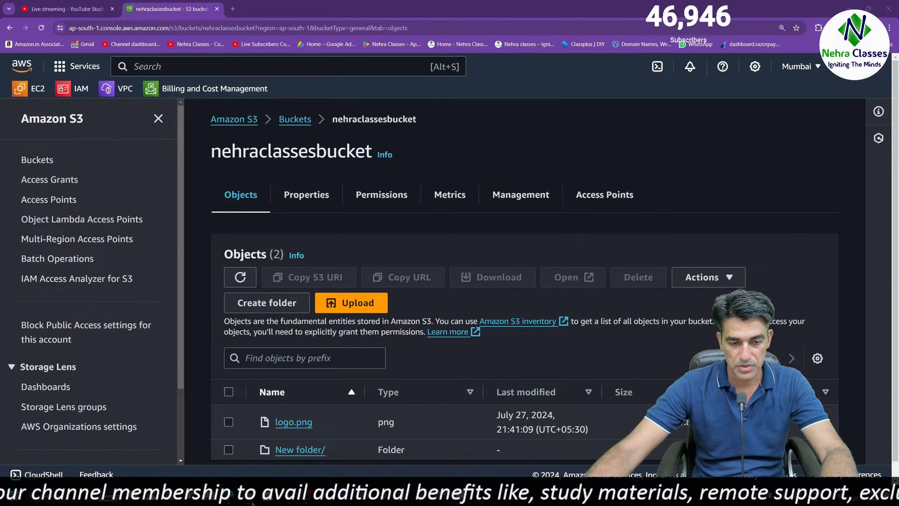
{"action": "left_click", "coordinate": [242, 278]}
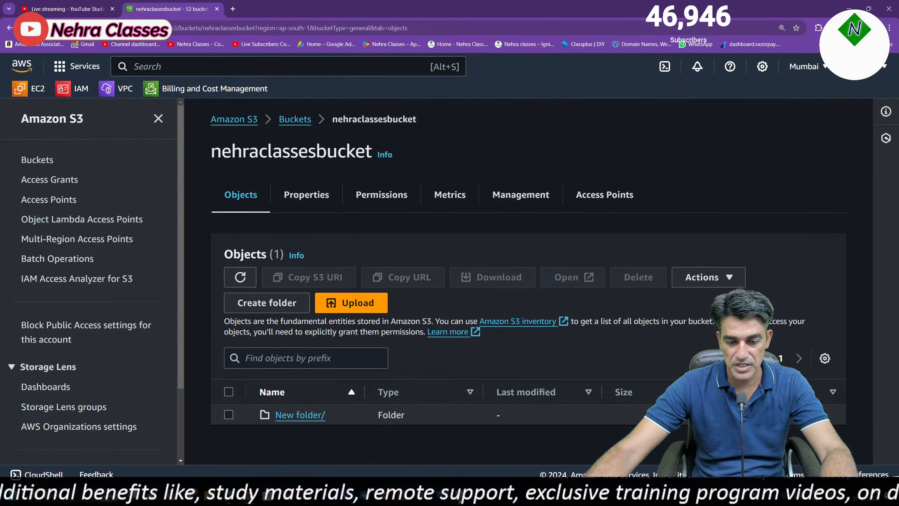
{"action": "key", "text": "alt+Tab"}
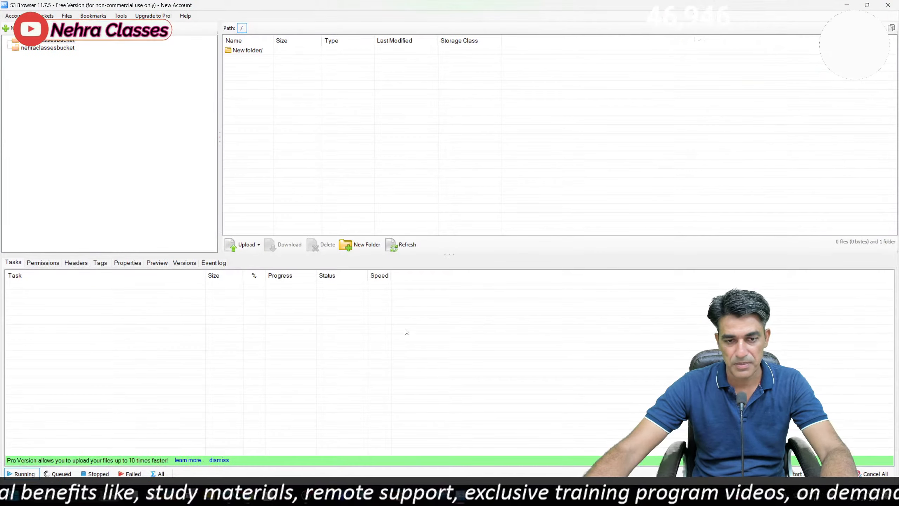
Step: Open New folder in the bucket and create a subfolder named newfolder2 inside it
{"action": "left_click", "coordinate": [247, 49]}
{"action": "double_click", "coordinate": [247, 50]}
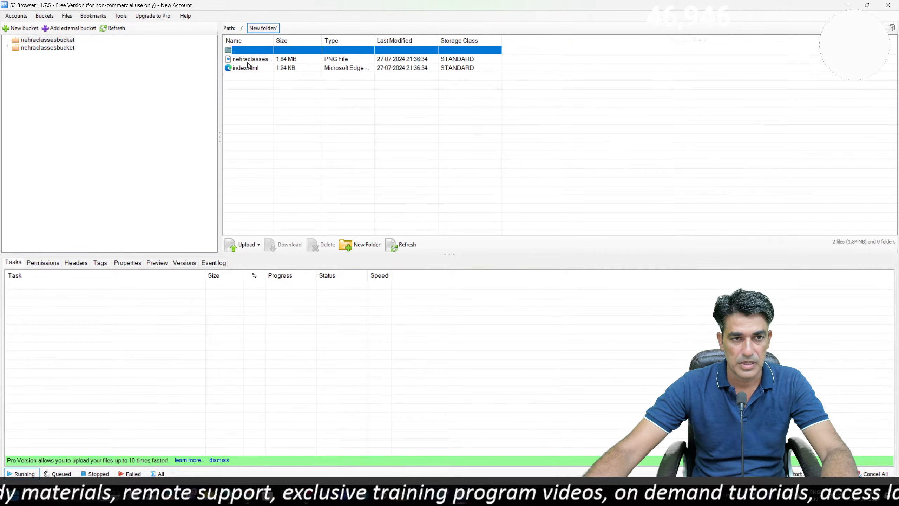
{"action": "left_click", "coordinate": [249, 59]}
{"action": "right_click", "coordinate": [249, 60]}
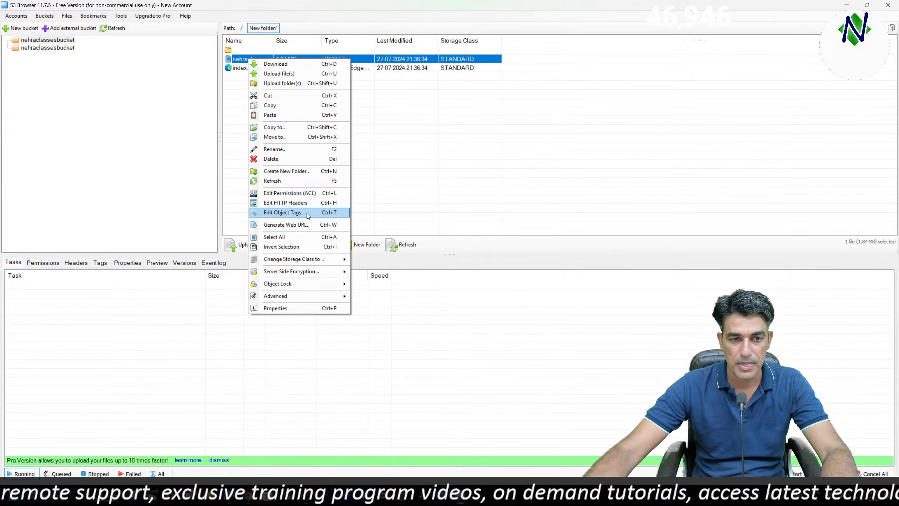
{"action": "left_click", "coordinate": [289, 171]}
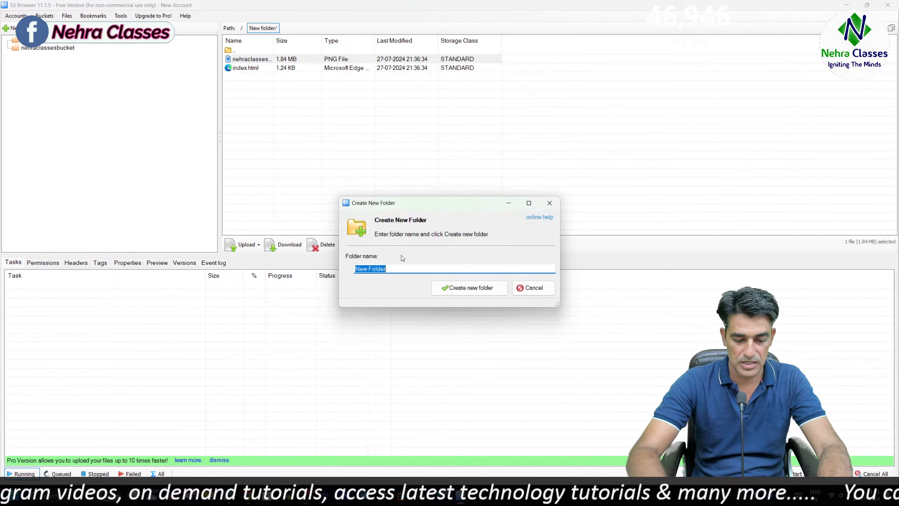
{"action": "type", "text": "new"}
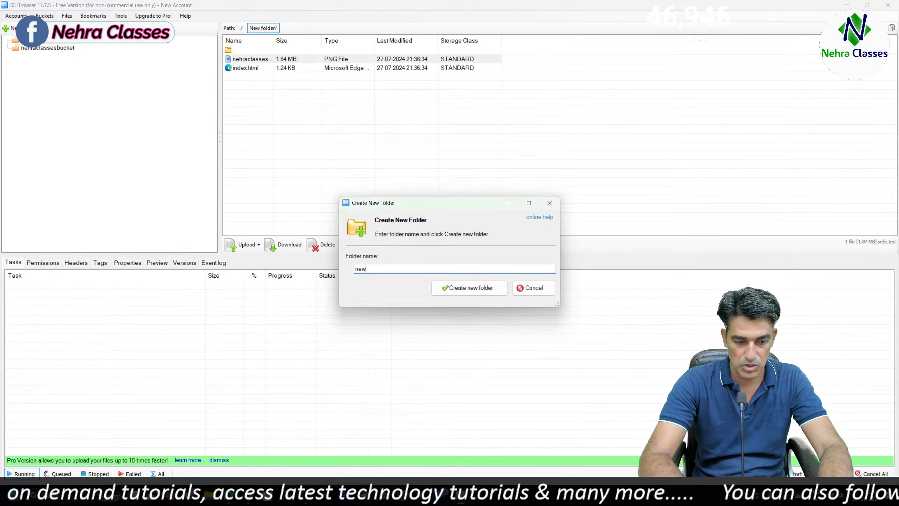
{"action": "type", "text": "folder2"}
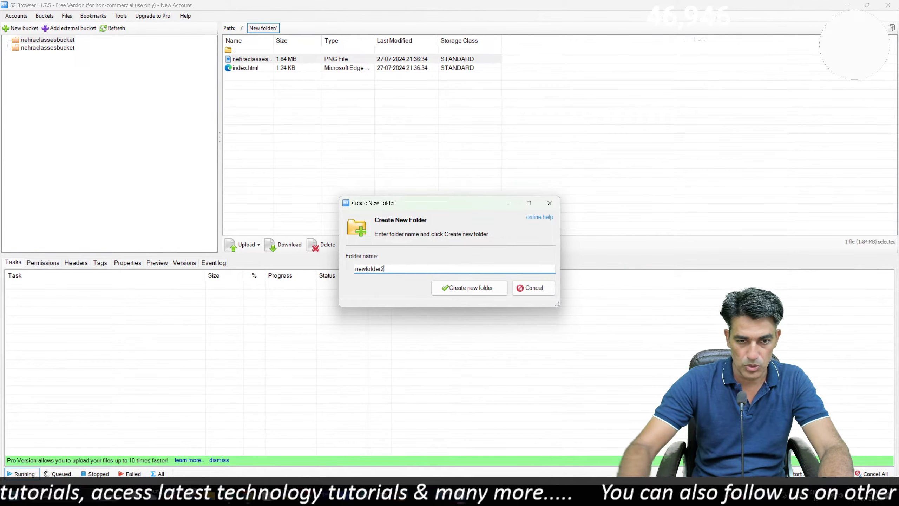
{"action": "left_click", "coordinate": [479, 289]}
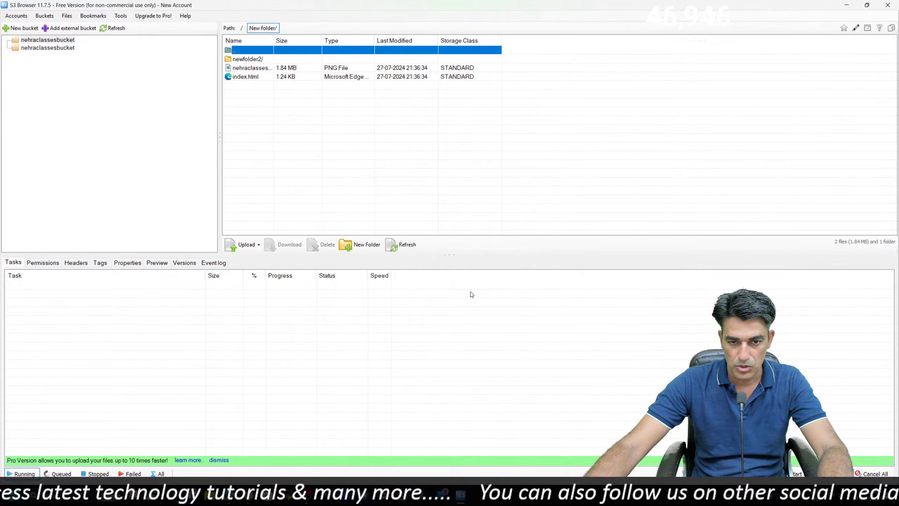
Step: Switch to the AWS console, open New folder in the bucket to check for newfolder2, and return to S3 Browser
{"action": "left_click", "coordinate": [249, 495]}
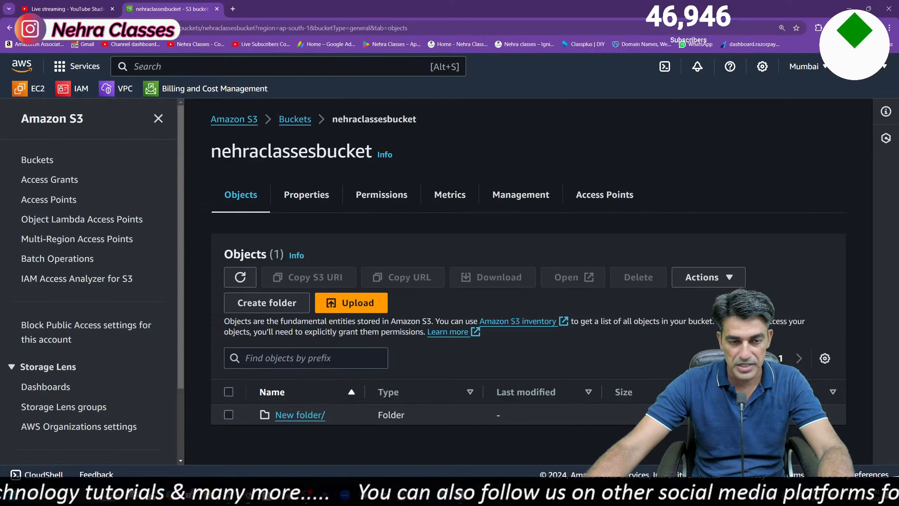
{"action": "left_click", "coordinate": [290, 415]}
{"action": "scroll", "coordinate": [298, 449], "scroll_direction": "down", "scroll_amount": 1}
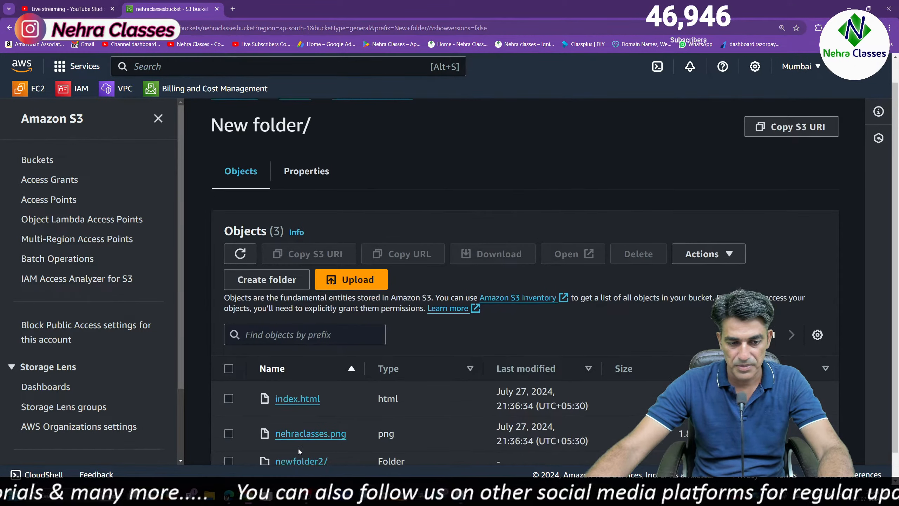
{"action": "scroll", "coordinate": [297, 448], "scroll_direction": "down", "scroll_amount": 1}
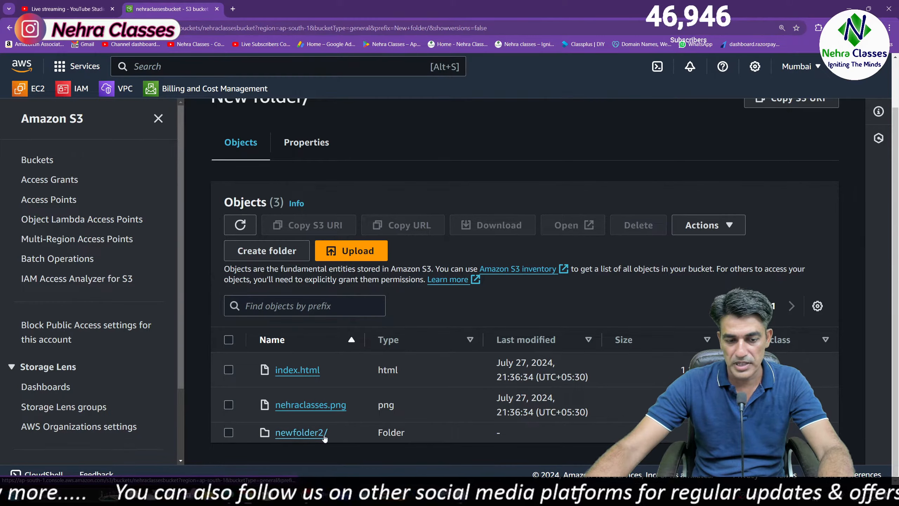
{"action": "left_click", "coordinate": [462, 496]}
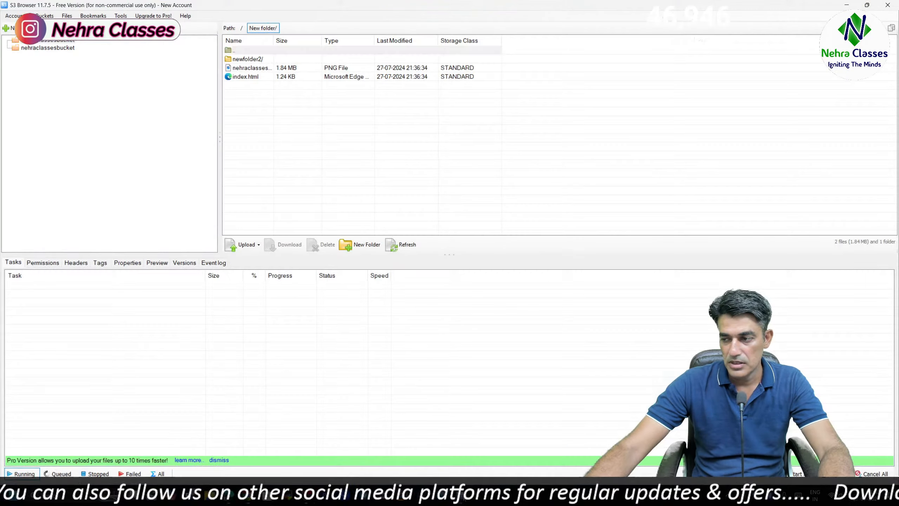
Step: Edit the permissions of nehraclasses.png so Any AWS Users have Read, Write and Read Permissions without Full Control
{"action": "left_click", "coordinate": [262, 68]}
{"action": "right_click", "coordinate": [262, 68]}
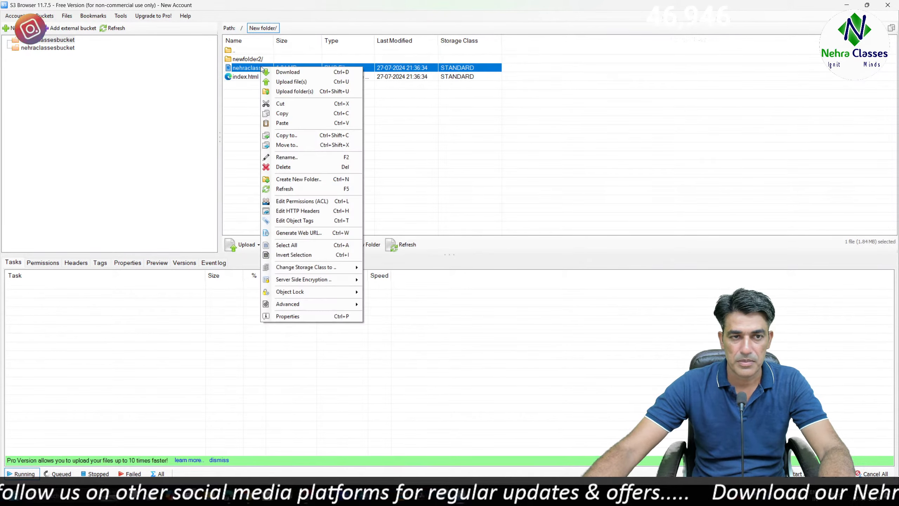
{"action": "left_click", "coordinate": [312, 201]}
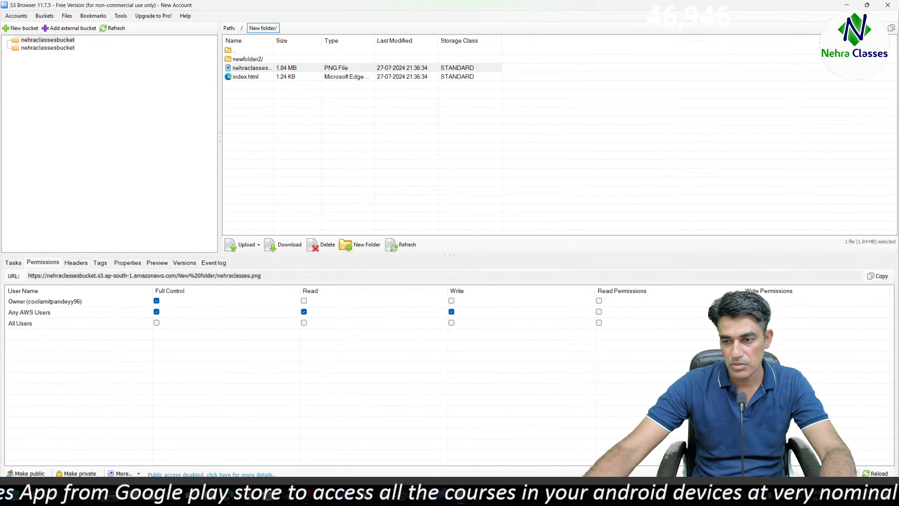
{"action": "left_click", "coordinate": [600, 312]}
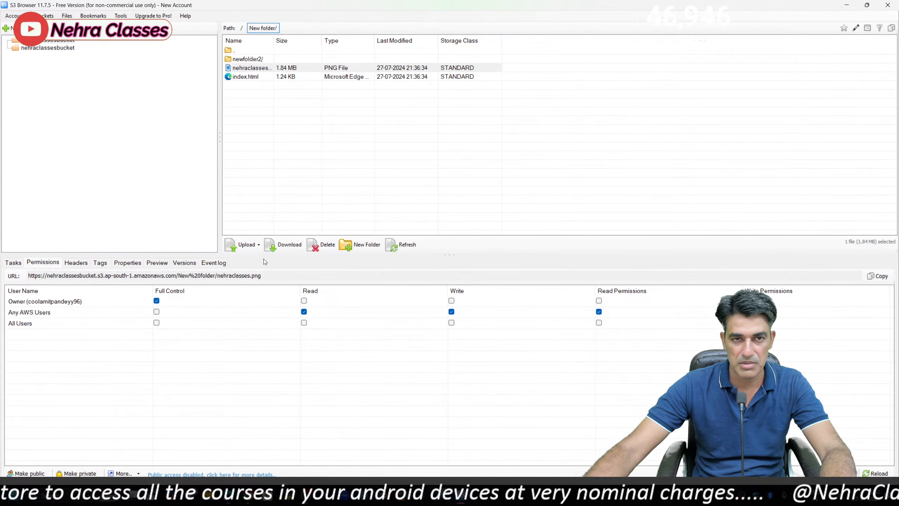
Step: Examine the HTTP headers of nehraclasses.png, copy the file's URL, and view the new header form without adding one
{"action": "right_click", "coordinate": [252, 70]}
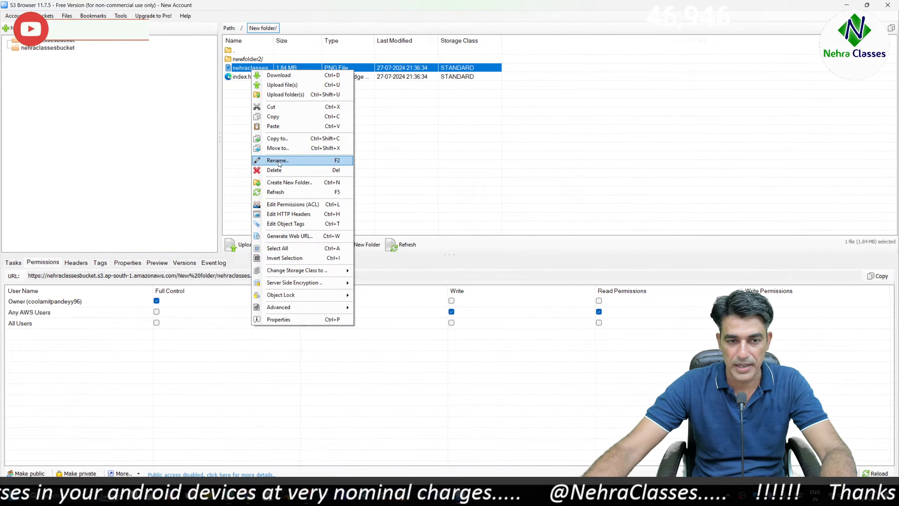
{"action": "left_click", "coordinate": [307, 215]}
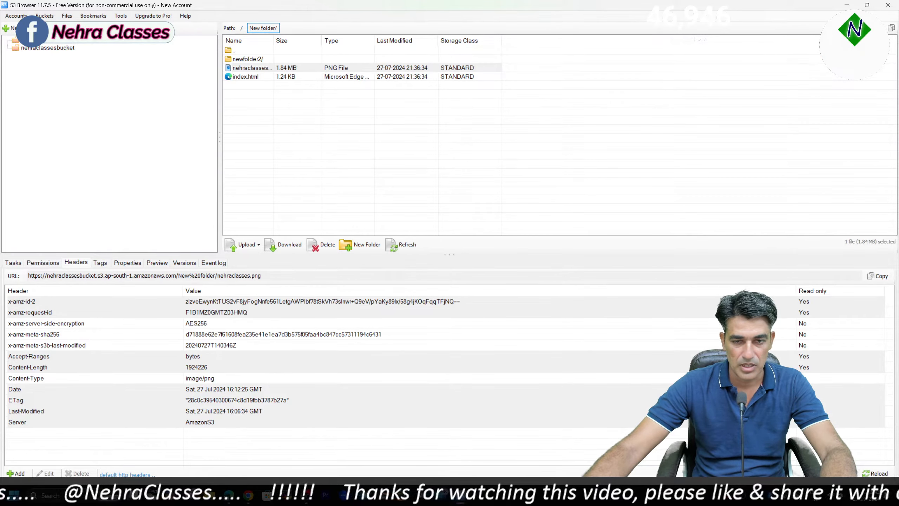
{"action": "left_click", "coordinate": [875, 279]}
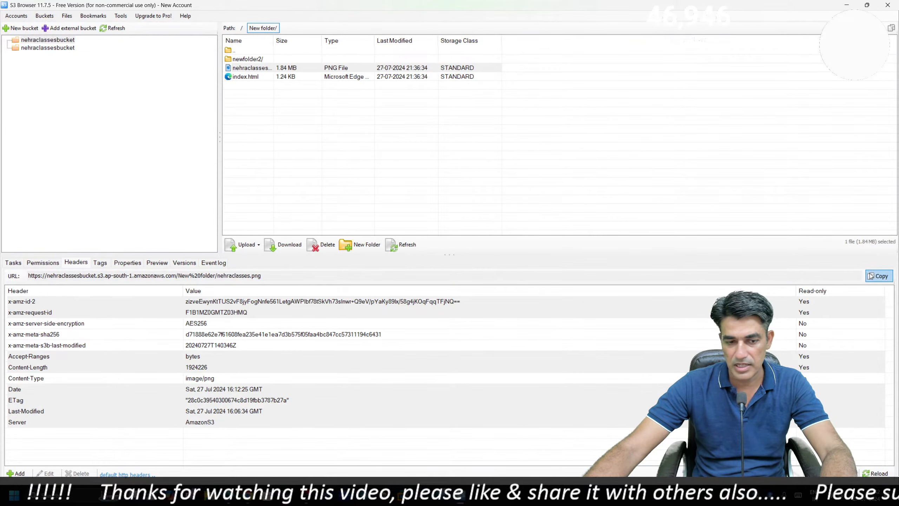
{"action": "left_click", "coordinate": [15, 473]}
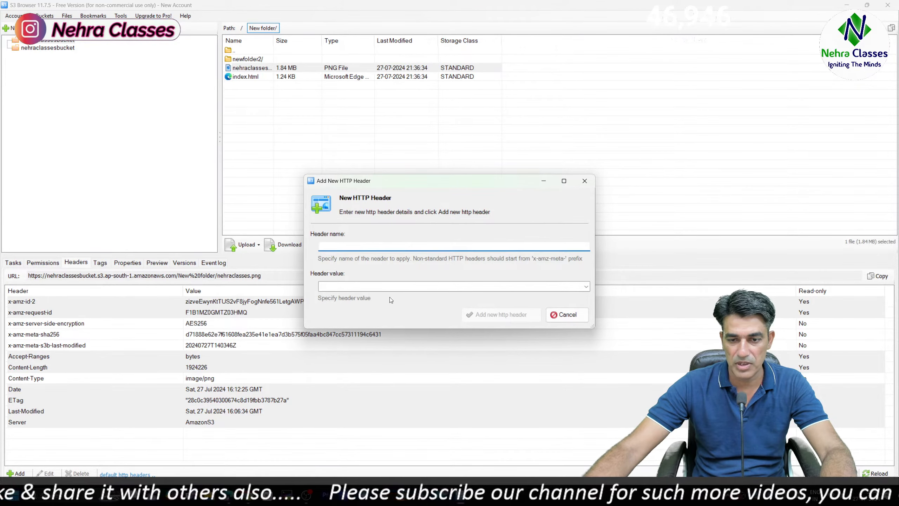
{"action": "left_click", "coordinate": [557, 318]}
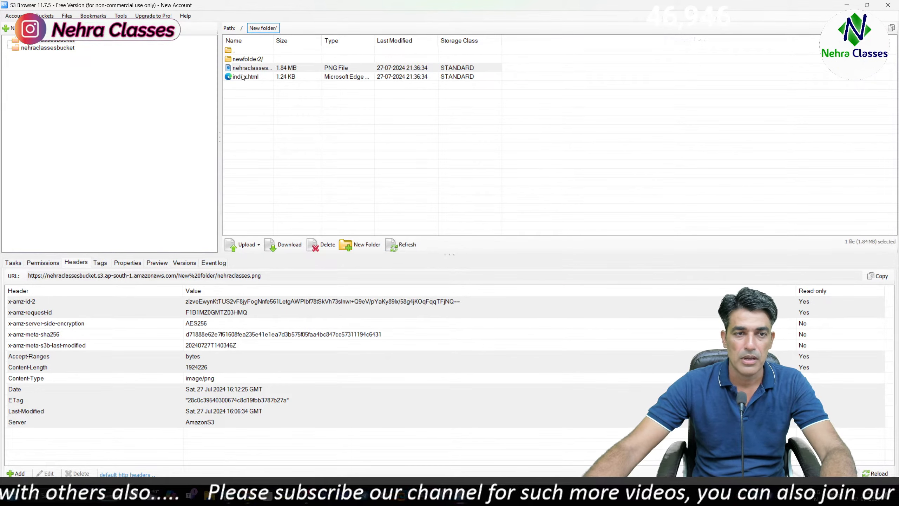
Step: Add an object tag named type with the value logo to nehraclasses.png
{"action": "right_click", "coordinate": [243, 70]}
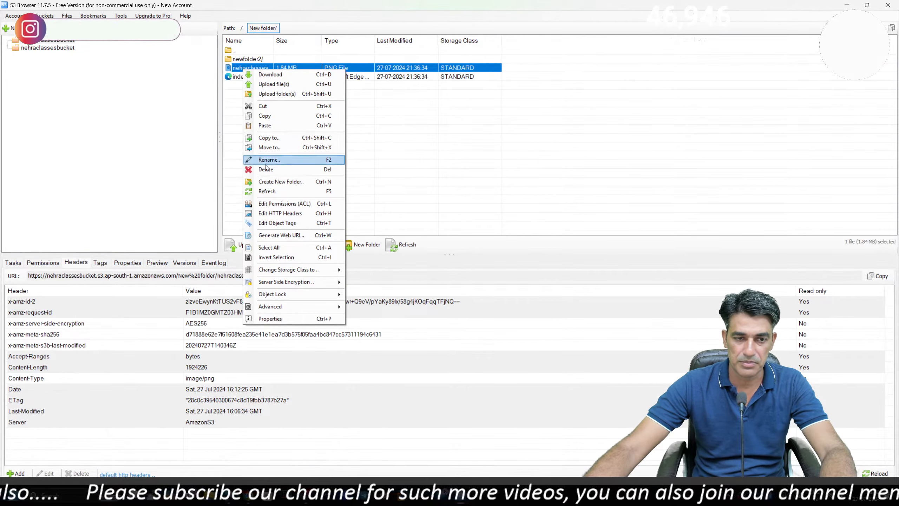
{"action": "left_click", "coordinate": [283, 225]}
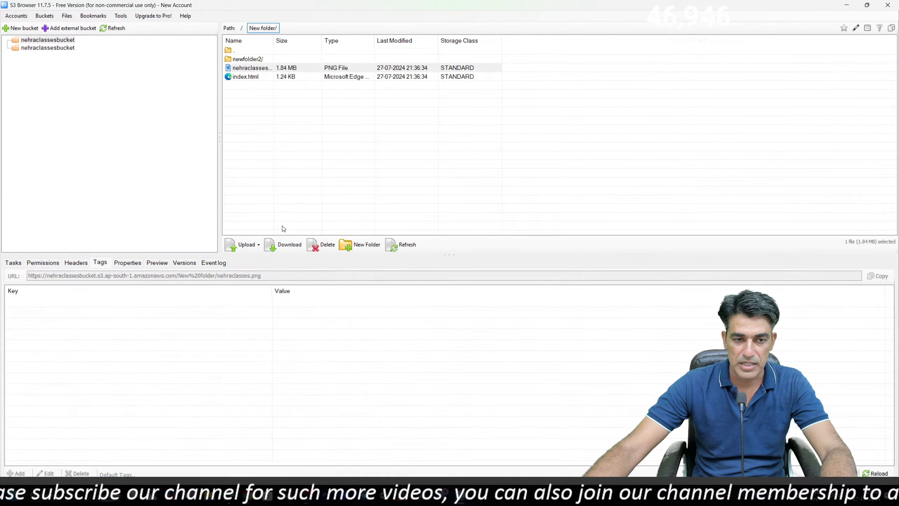
{"action": "left_click", "coordinate": [25, 474]}
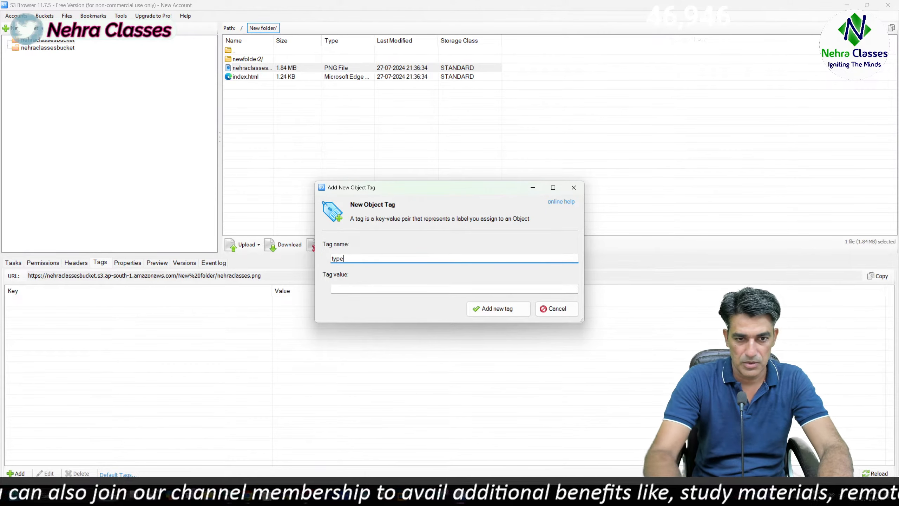
{"action": "left_click", "coordinate": [371, 291]}
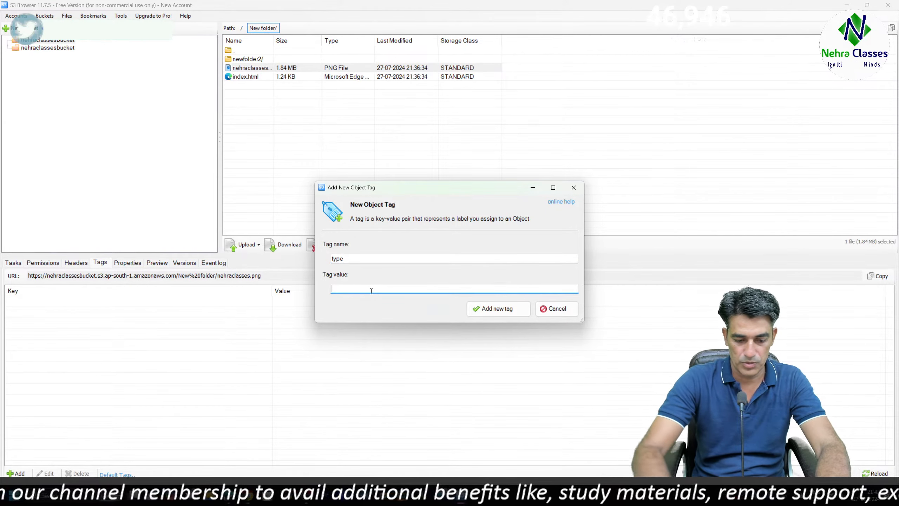
{"action": "left_click", "coordinate": [496, 308]}
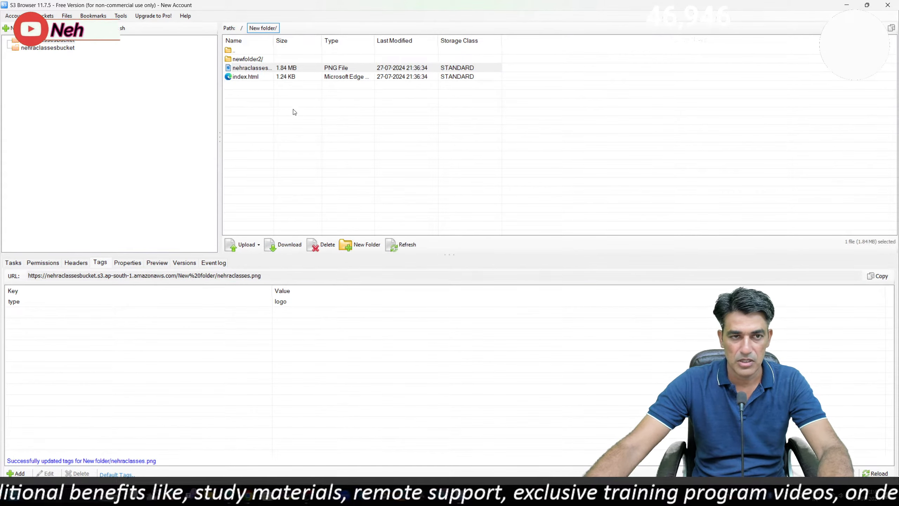
Step: View the web URL generated for nehraclasses.png with its expiry and host name options, and close the generator
{"action": "right_click", "coordinate": [257, 68]}
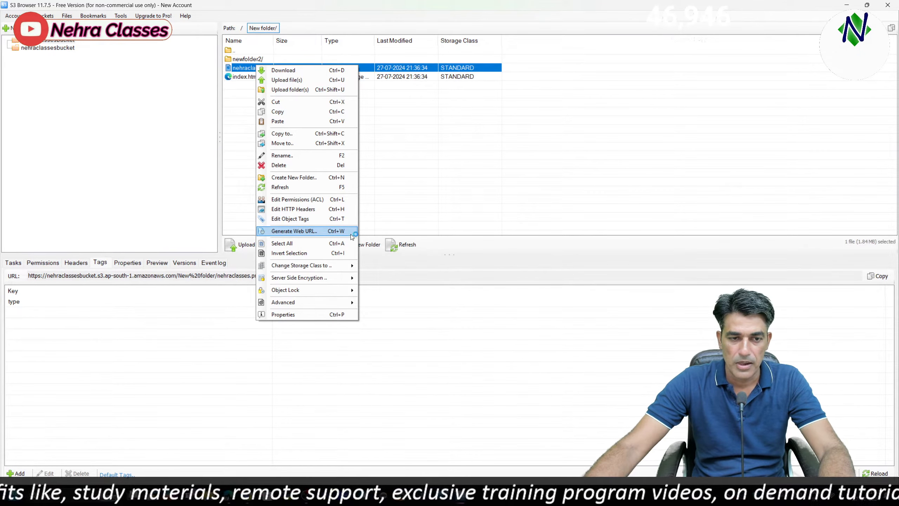
{"action": "left_click", "coordinate": [292, 230]}
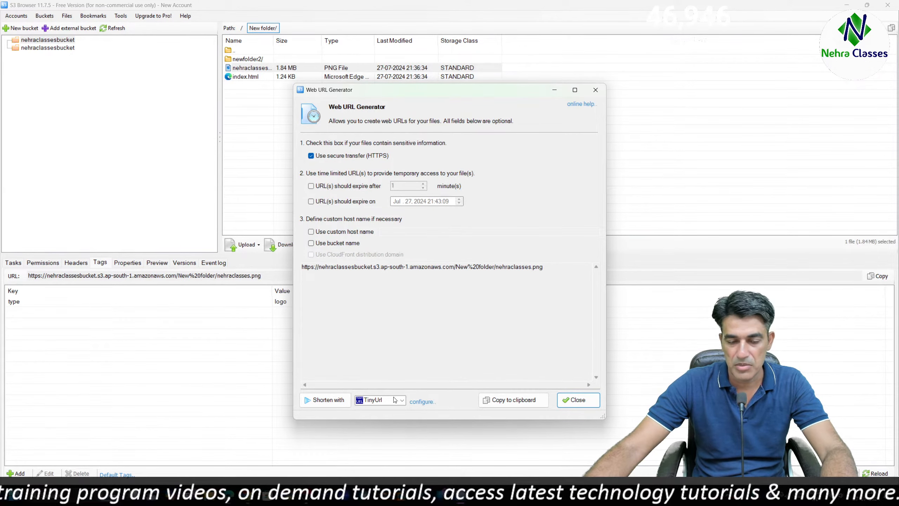
{"action": "left_click", "coordinate": [578, 400]}
Step: Look through the storage class, server-side encryption, object lock and advanced options available for nehraclasses.png without changing any
{"action": "right_click", "coordinate": [242, 70]}
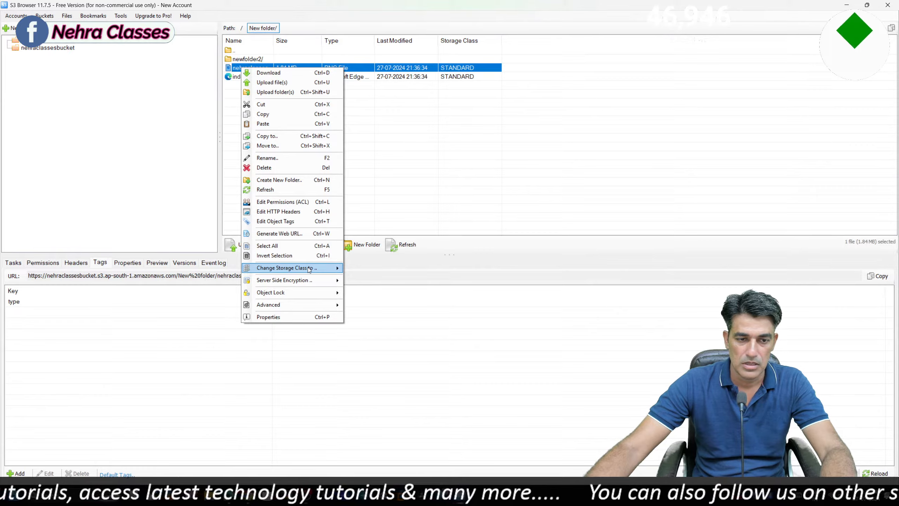
{"action": "mouse_move", "coordinate": [308, 268]}
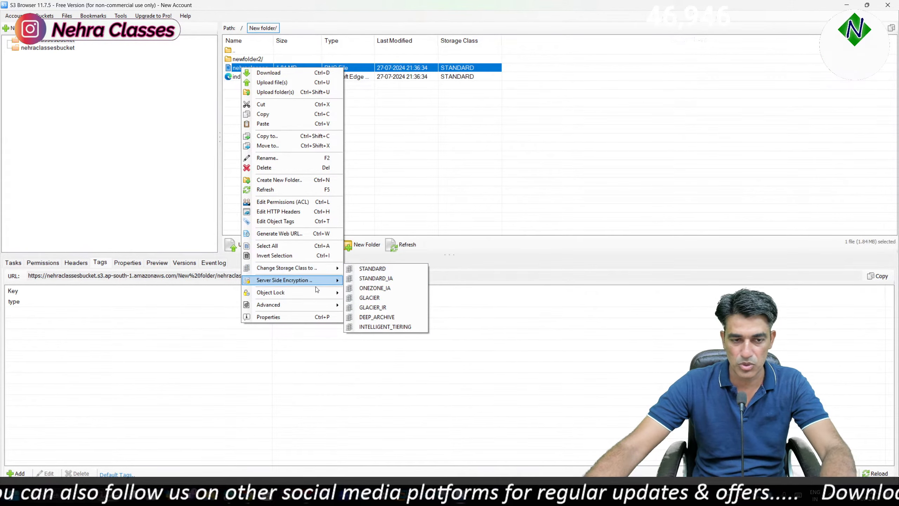
{"action": "mouse_move", "coordinate": [317, 286]}
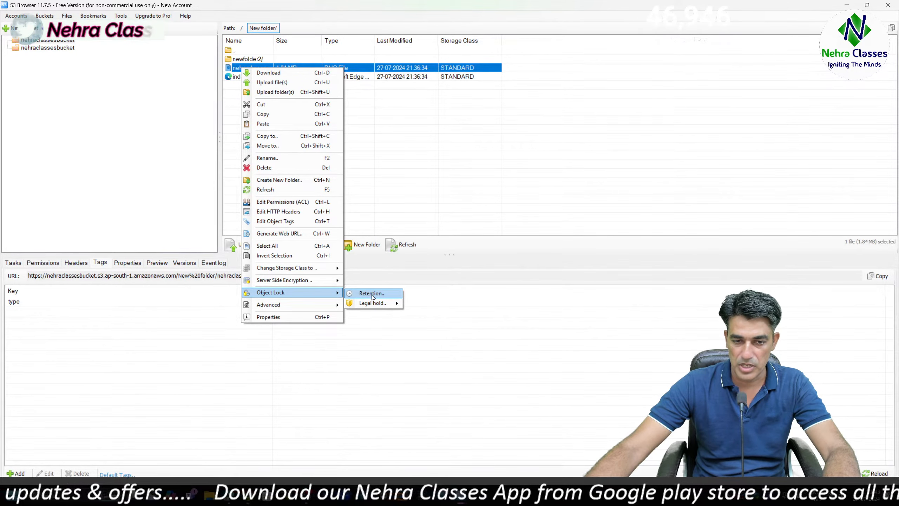
{"action": "mouse_move", "coordinate": [383, 303]}
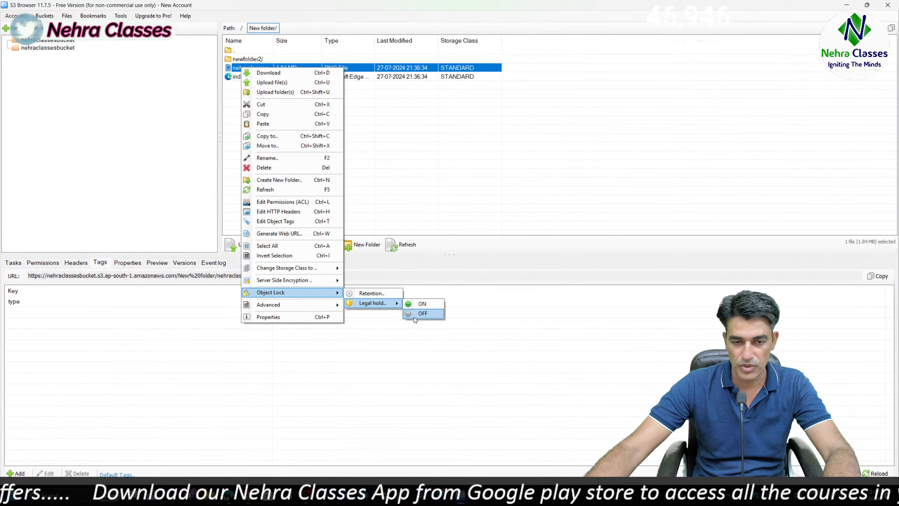
{"action": "mouse_move", "coordinate": [293, 304]}
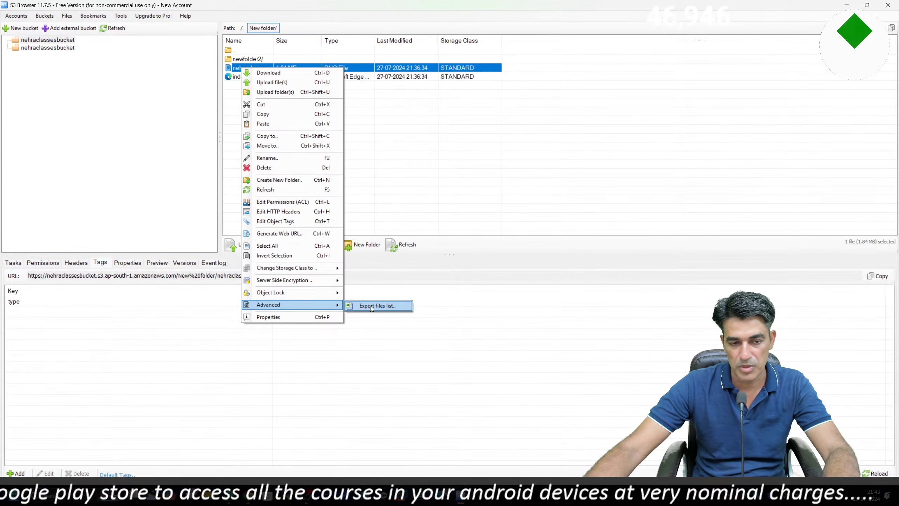
{"action": "left_click", "coordinate": [474, 312]}
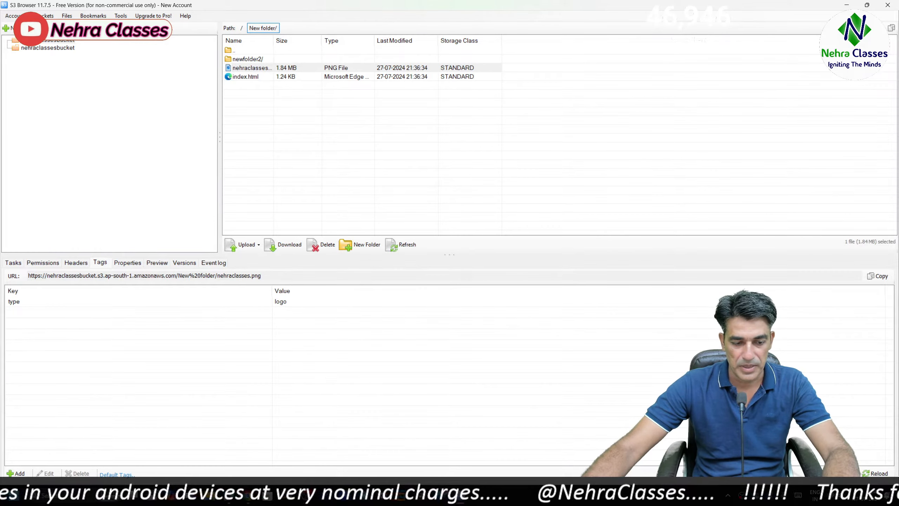
Step: Create a new bucket named nehraclassesbucket2-s3browser in the Asia Pacific (Mumbai) region
{"action": "mouse_move", "coordinate": [248, 495]}
{"action": "left_click", "coordinate": [47, 16]}
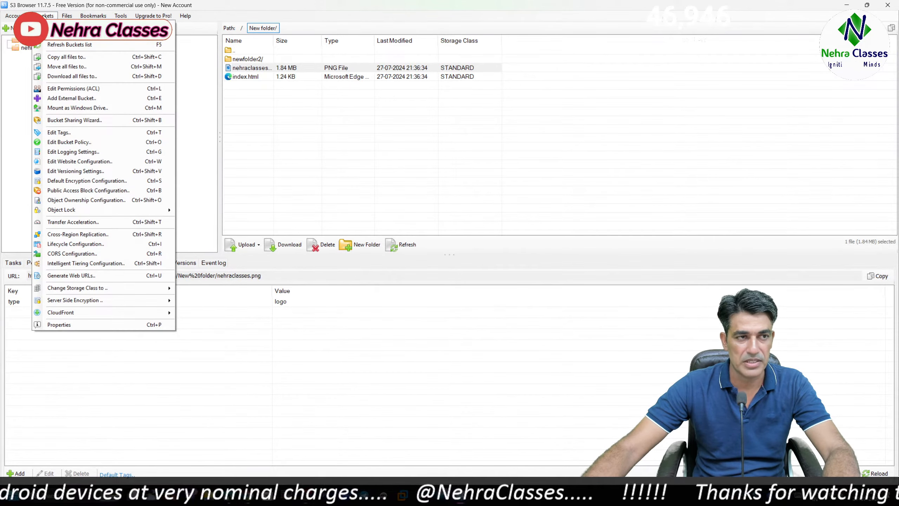
{"action": "left_click", "coordinate": [71, 26]}
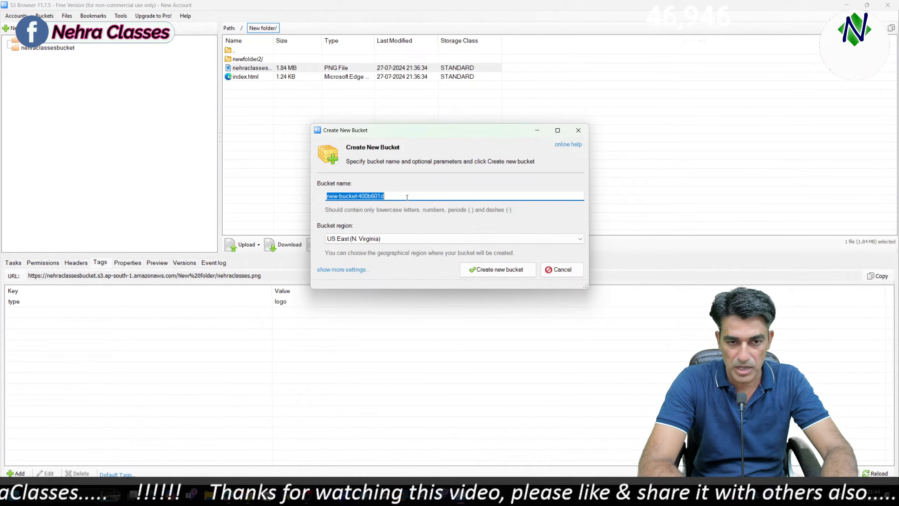
{"action": "type", "text": "nehraclass"}
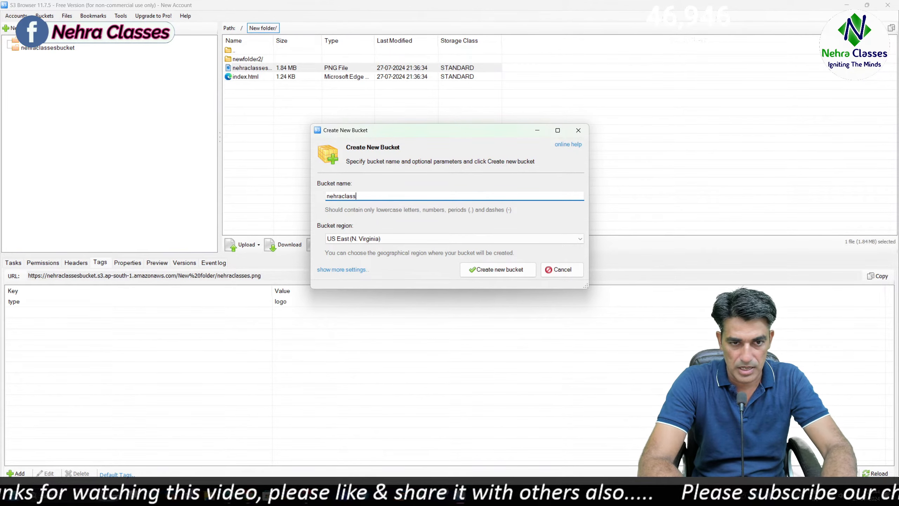
{"action": "type", "text": "esbucket2-"}
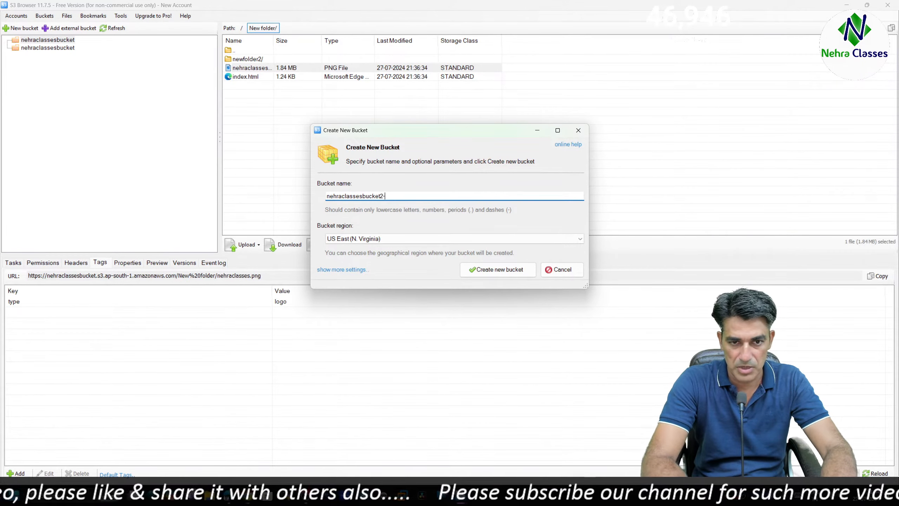
{"action": "type", "text": "s3browser"}
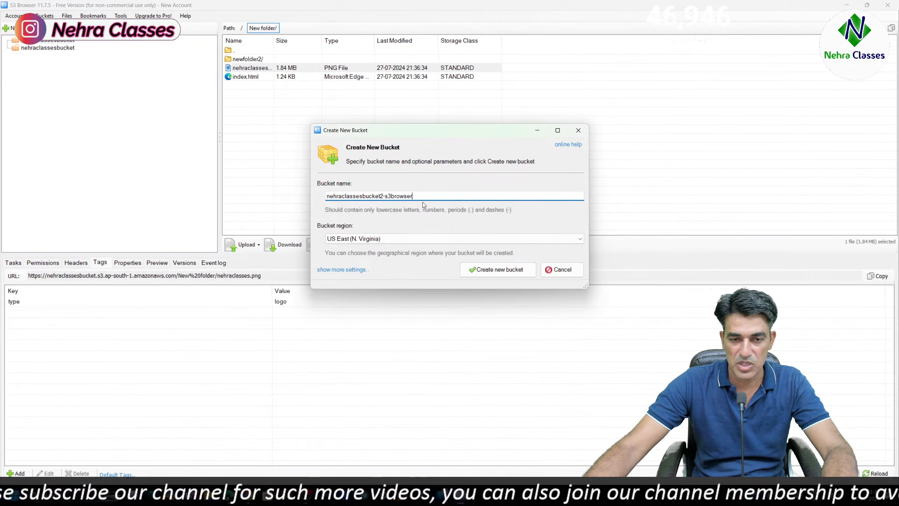
{"action": "left_click", "coordinate": [417, 237]}
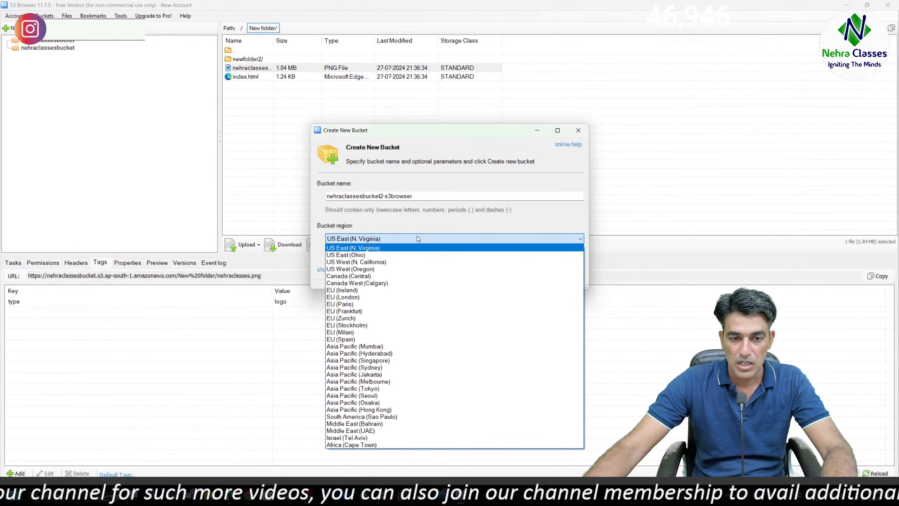
{"action": "left_click", "coordinate": [376, 347]}
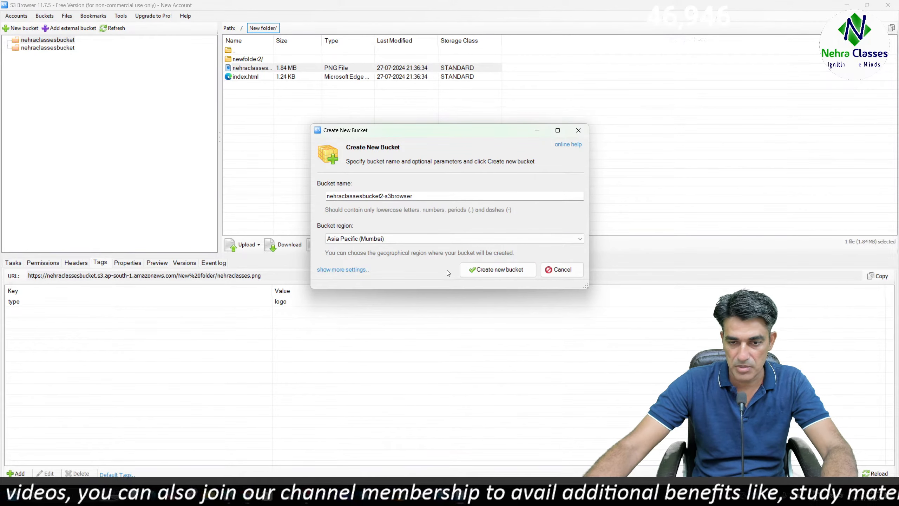
{"action": "left_click", "coordinate": [491, 278]}
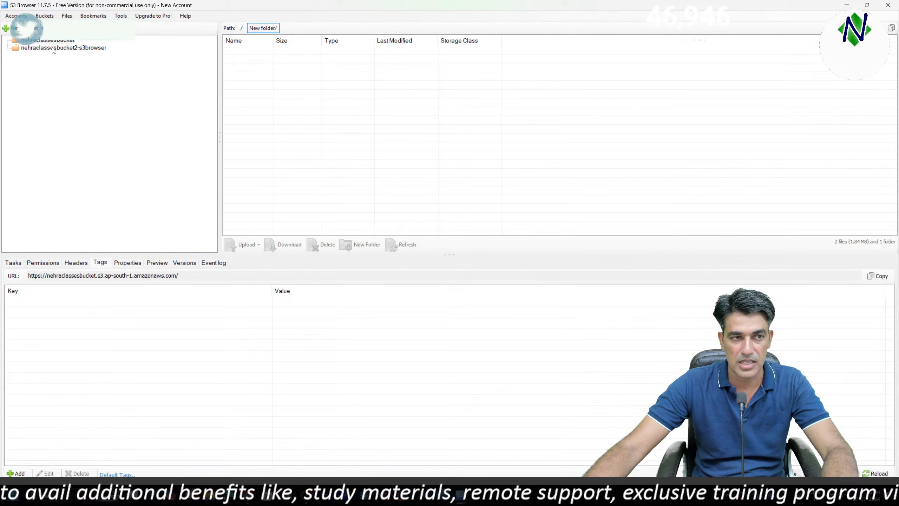
Step: Switch to the AWS console, refresh the S3 bucket list and open nehraclassesbucket2-s3browser to check its contents
{"action": "left_click", "coordinate": [250, 503]}
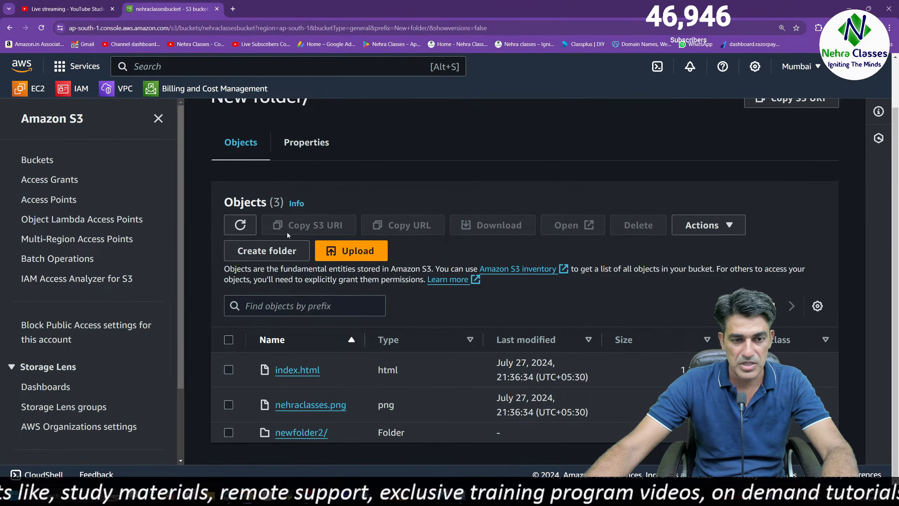
{"action": "scroll", "coordinate": [286, 233], "scroll_direction": "up", "scroll_amount": 3}
{"action": "left_click", "coordinate": [297, 119]}
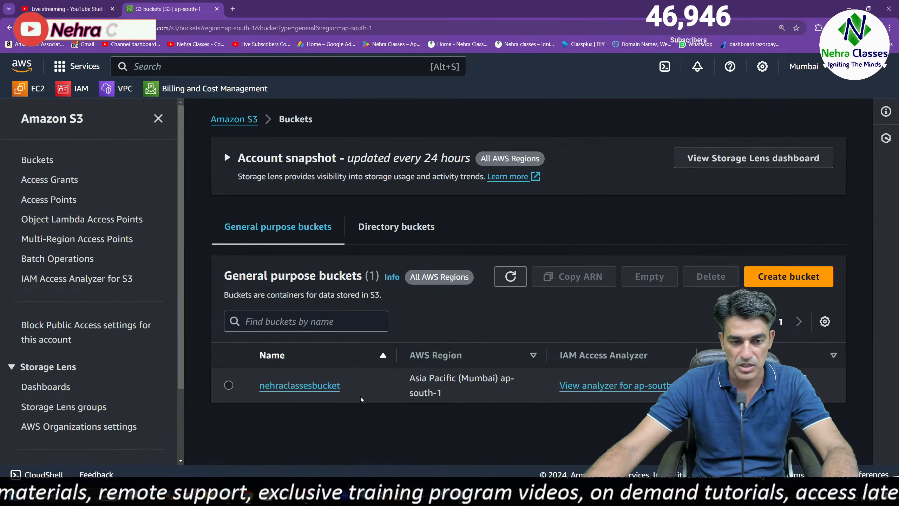
{"action": "left_click", "coordinate": [510, 276]}
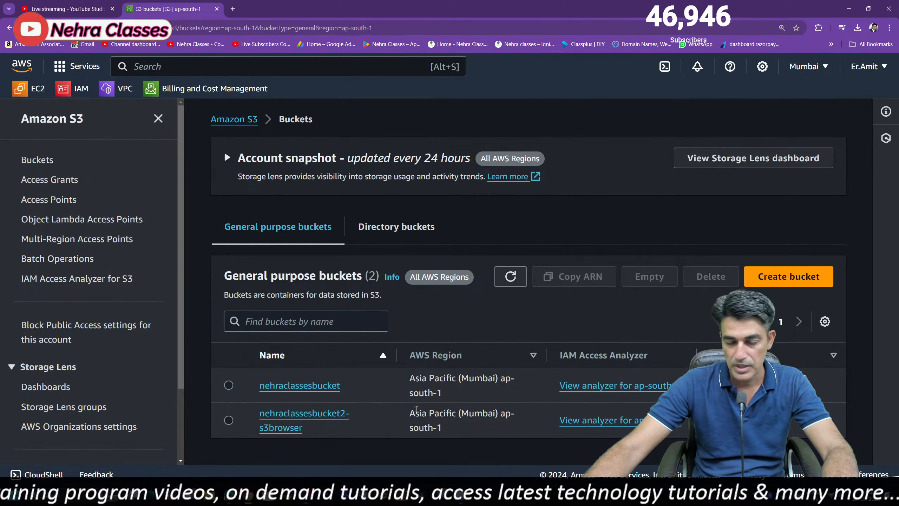
{"action": "left_click", "coordinate": [302, 413]}
{"action": "scroll", "coordinate": [370, 401], "scroll_direction": "down", "scroll_amount": 2}
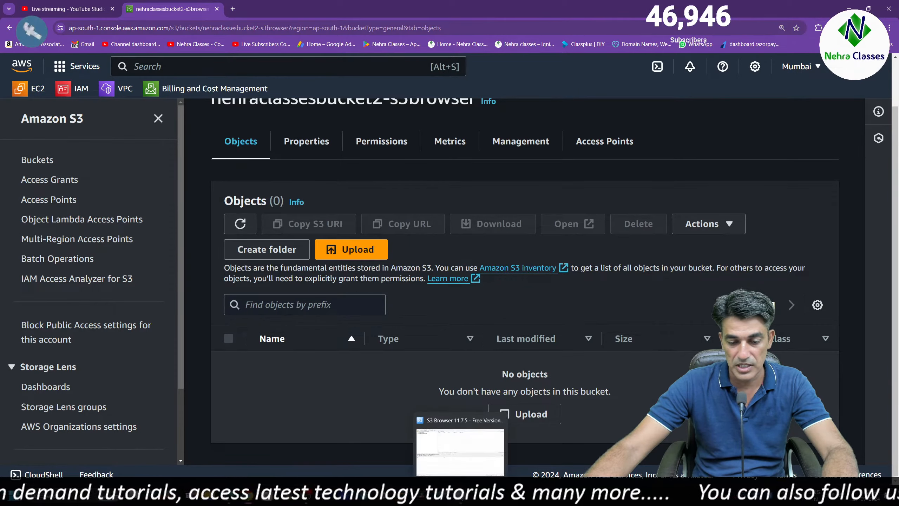
Step: Return to S3 Browser and upload AWS-Logo-PNG-File.png from the Desktop to nehraclassesbucket2-s3browser
{"action": "left_click", "coordinate": [460, 495]}
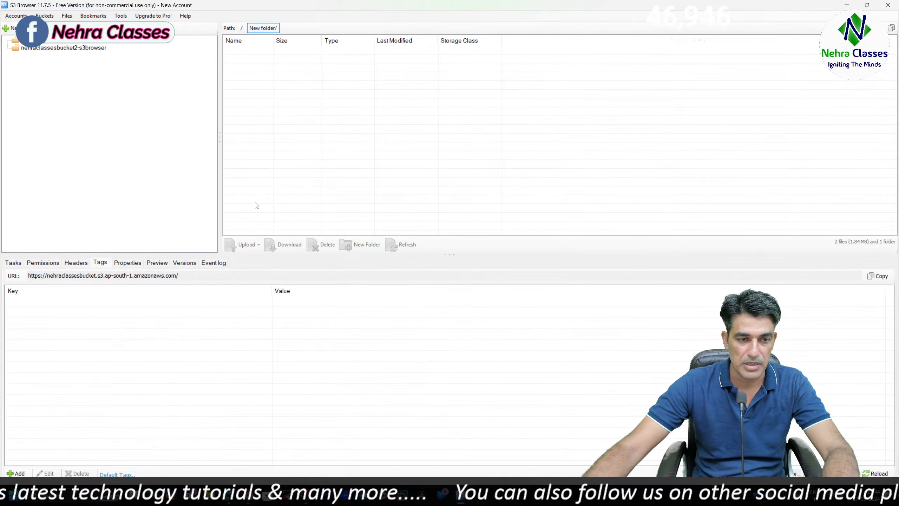
{"action": "left_click", "coordinate": [54, 48]}
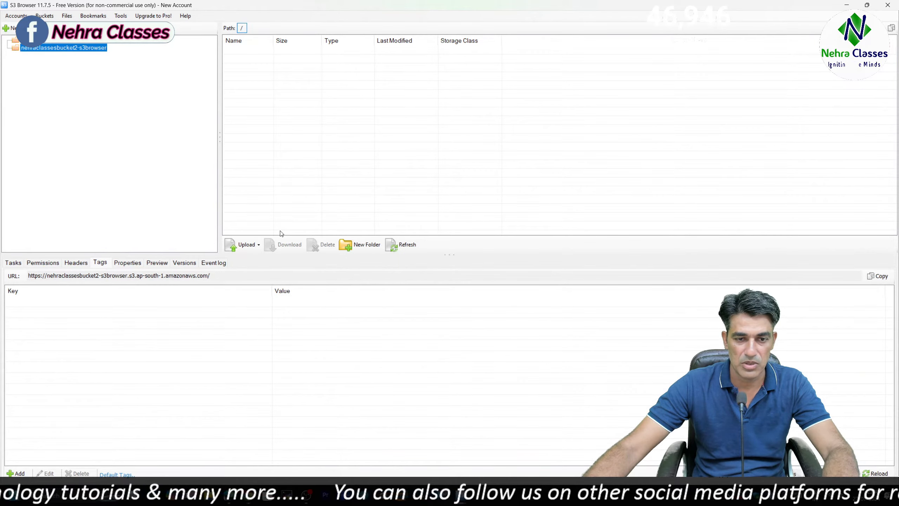
{"action": "left_click", "coordinate": [249, 244]}
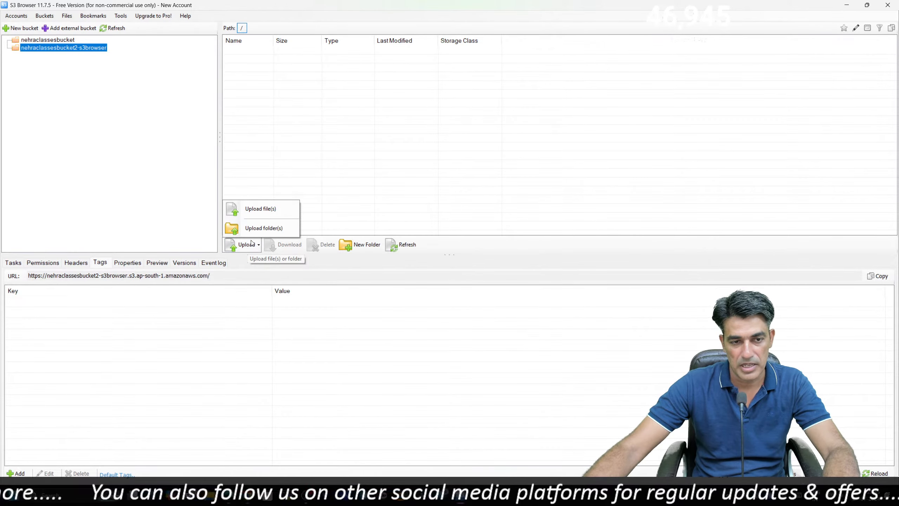
{"action": "left_click", "coordinate": [271, 210]}
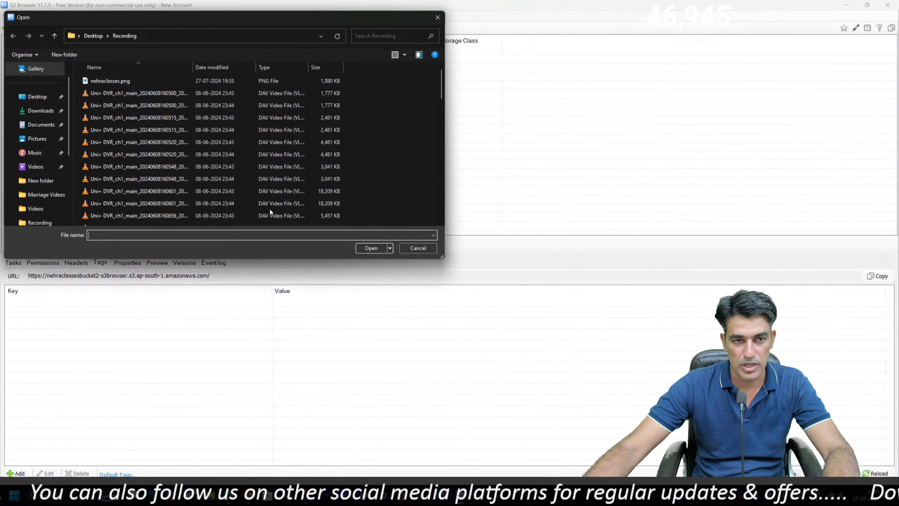
{"action": "left_click", "coordinate": [35, 98]}
{"action": "double_click", "coordinate": [248, 156]}
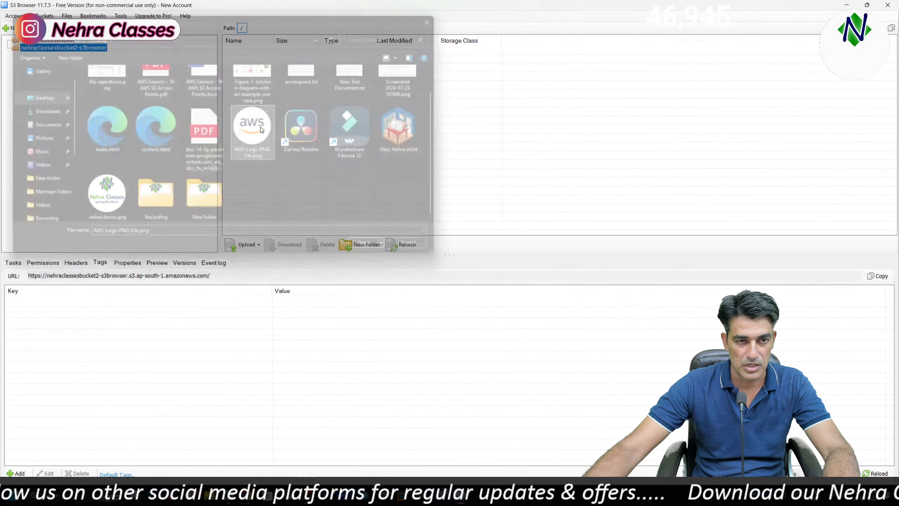
Step: Switch to the AWS console and refresh the object list of nehraclassesbucket2-s3browser to check the upload
{"action": "left_click", "coordinate": [248, 495]}
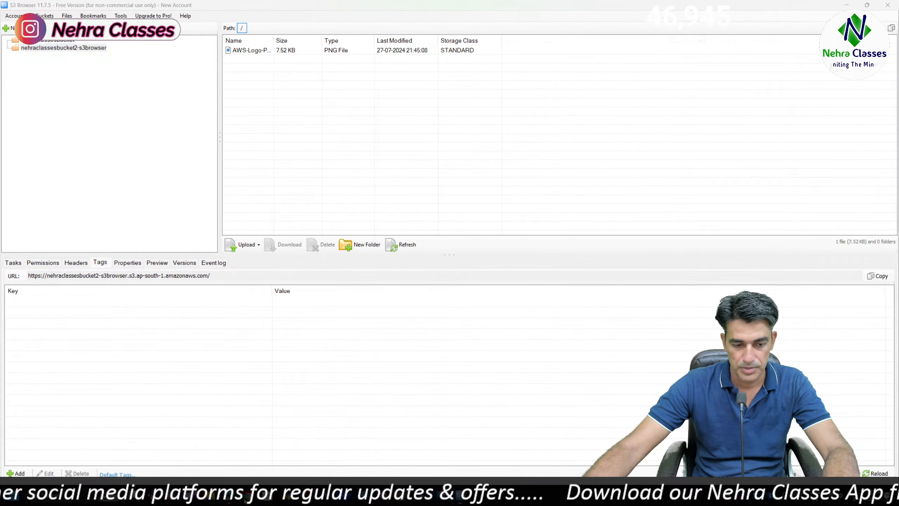
{"action": "left_click", "coordinate": [240, 223]}
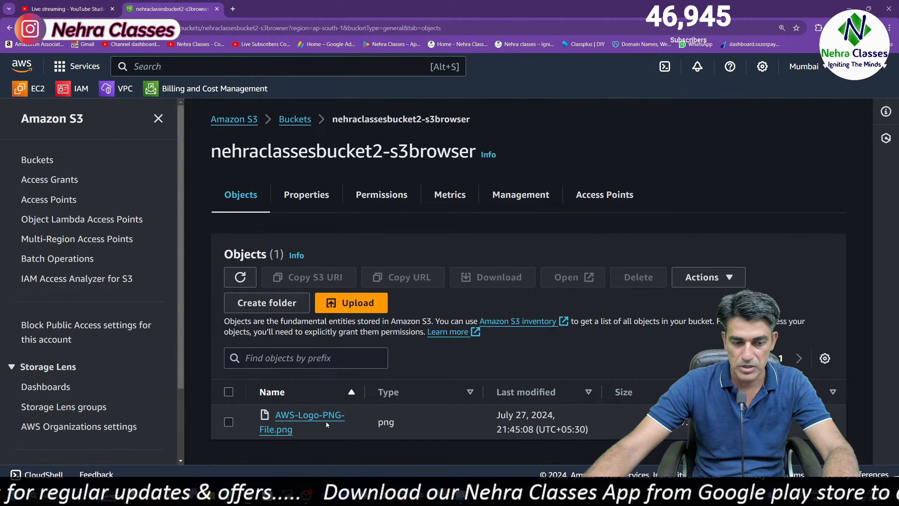
{"action": "mouse_move", "coordinate": [461, 494]}
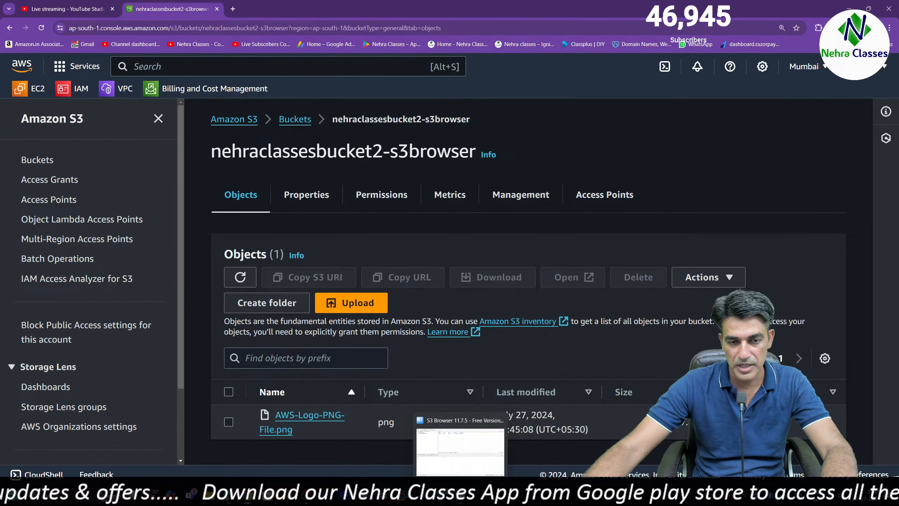
Step: Return to S3 Browser and permanently delete the bucket nehraclassesbucket2-s3browser with all its contents
{"action": "left_click", "coordinate": [461, 456]}
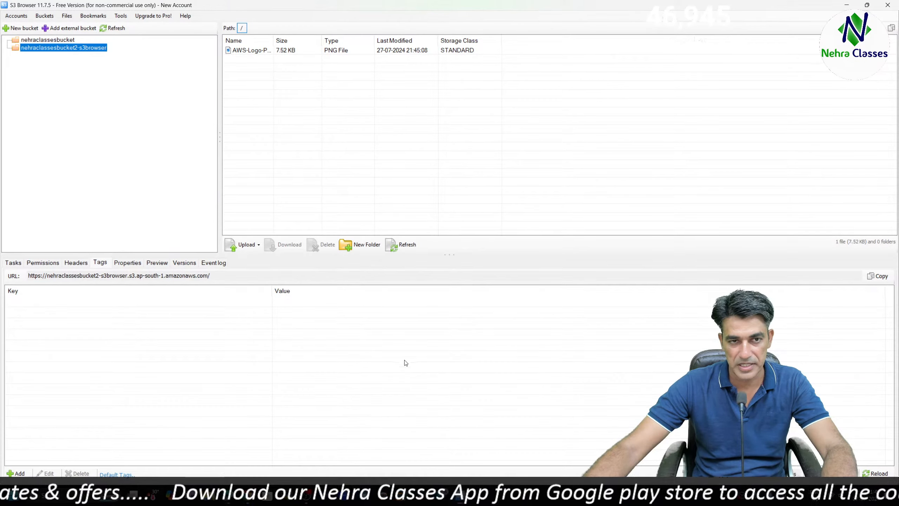
{"action": "left_click", "coordinate": [49, 16]}
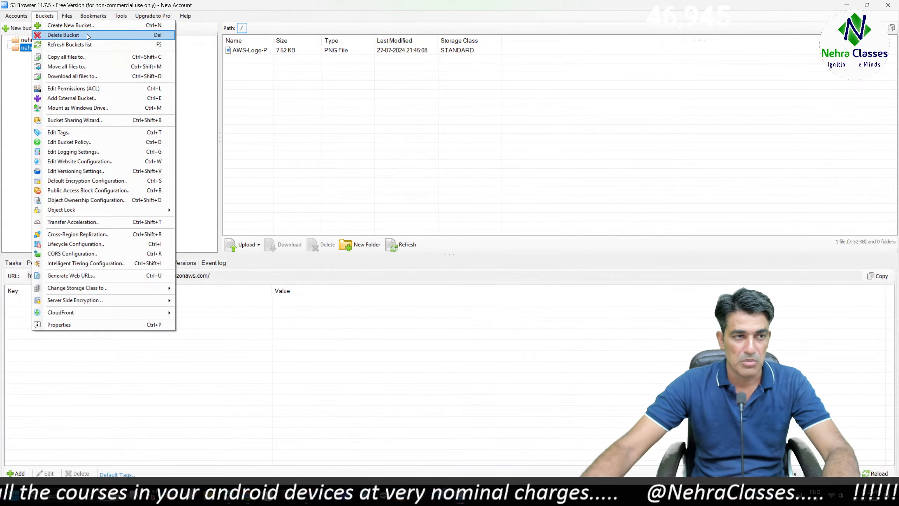
{"action": "left_click", "coordinate": [87, 35]}
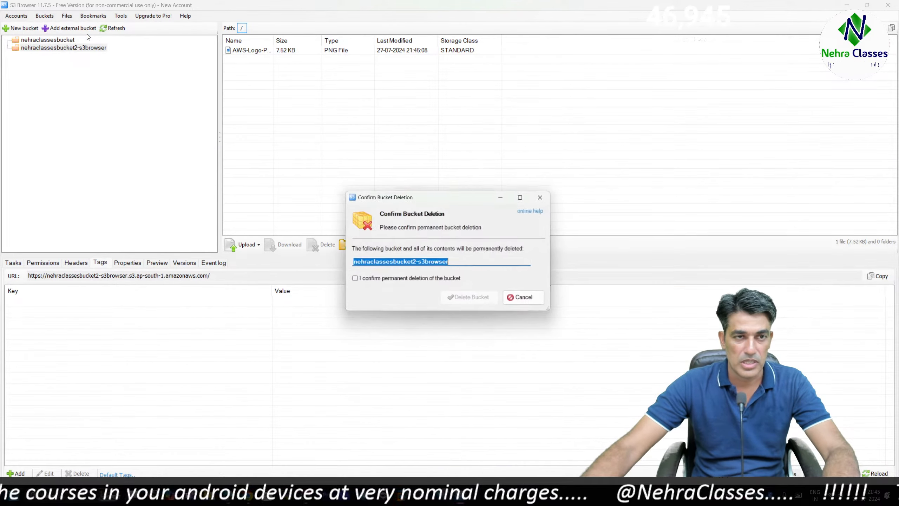
{"action": "left_click", "coordinate": [357, 280]}
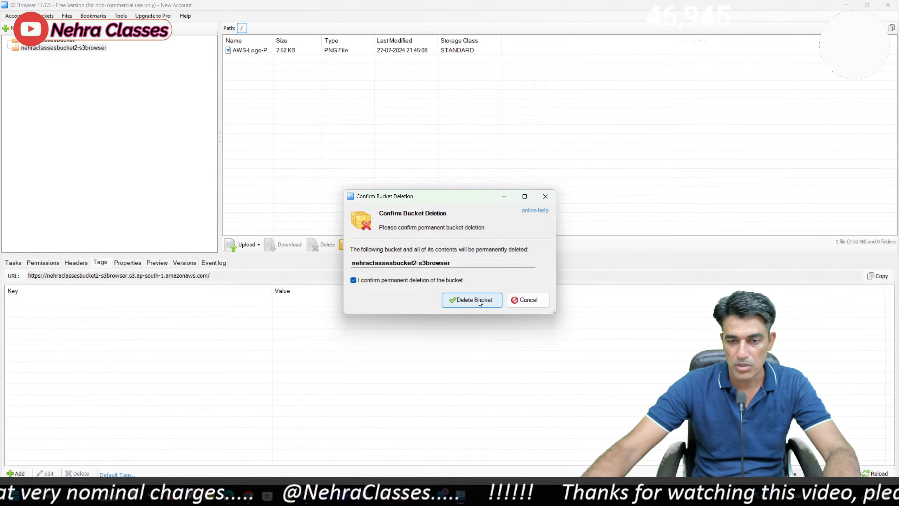
{"action": "left_click", "coordinate": [479, 300]}
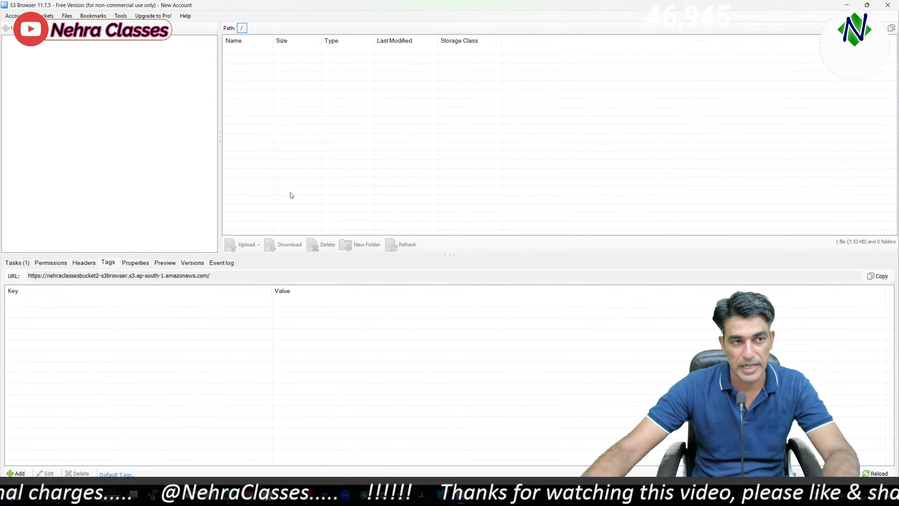